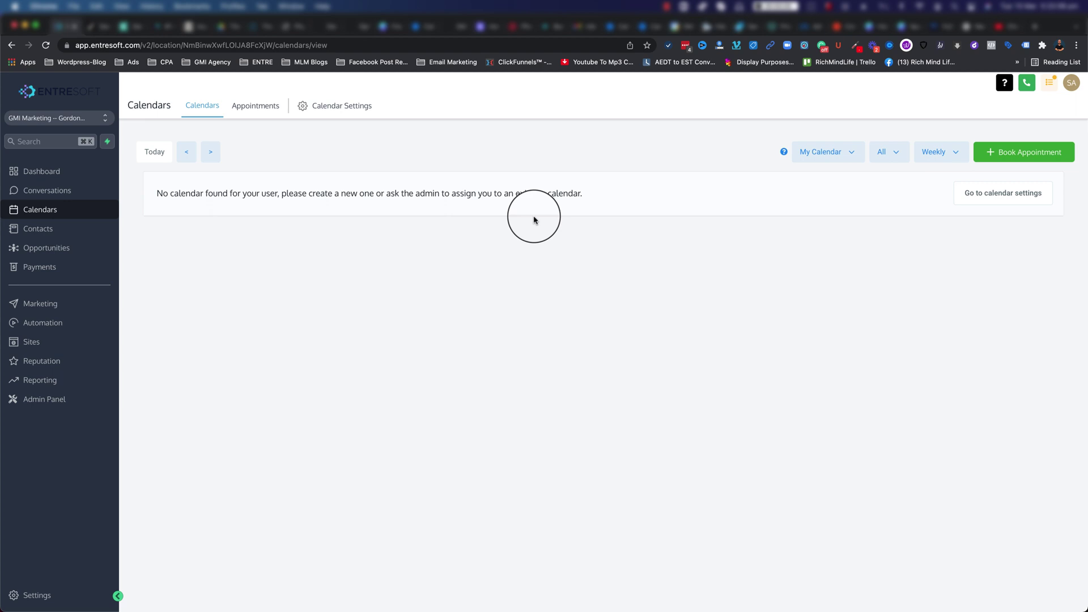
# Step: Go through Settings to the Calendars page under Business Services
pyautogui.click(1004, 196)
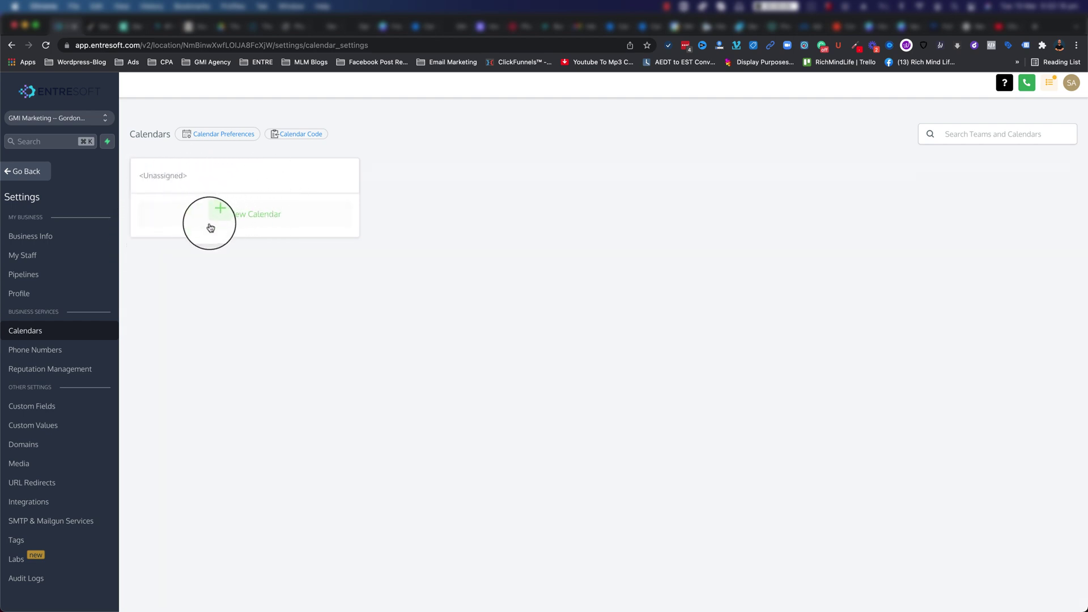
pyautogui.click(22, 170)
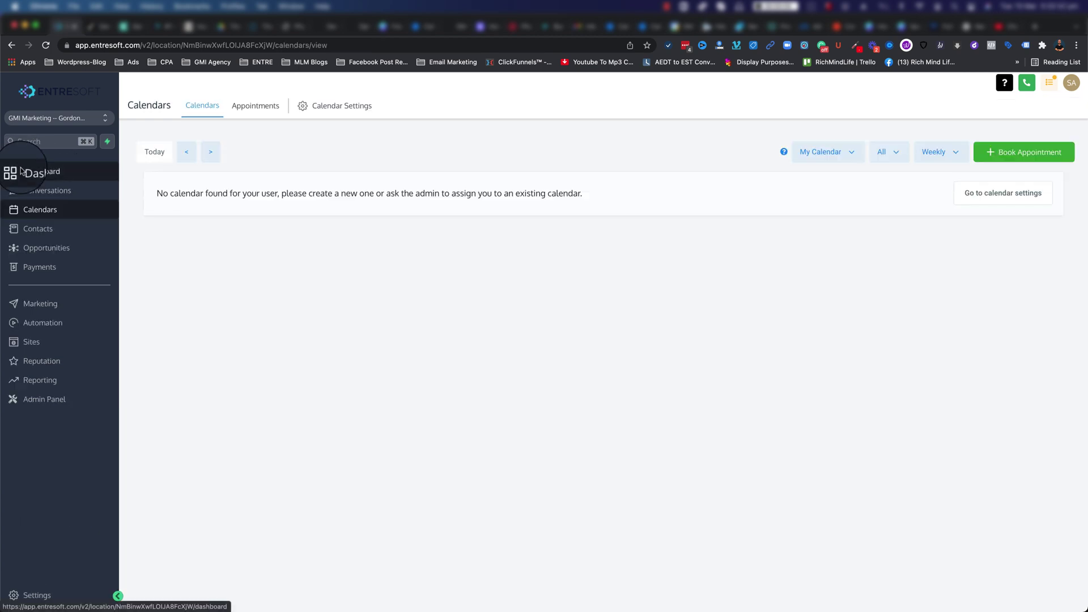
pyautogui.click(41, 596)
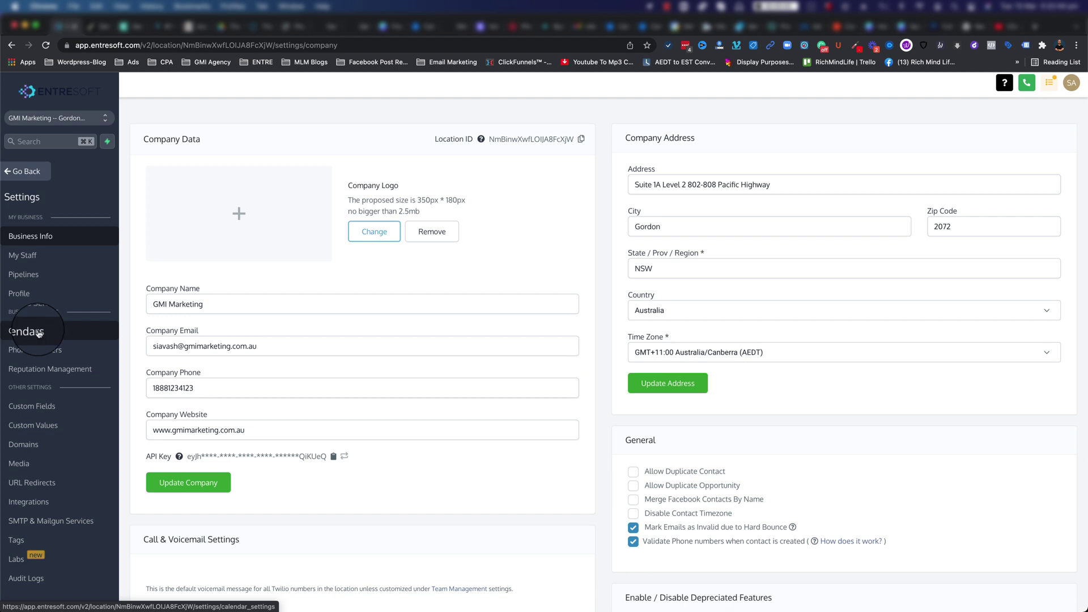
pyautogui.click(38, 334)
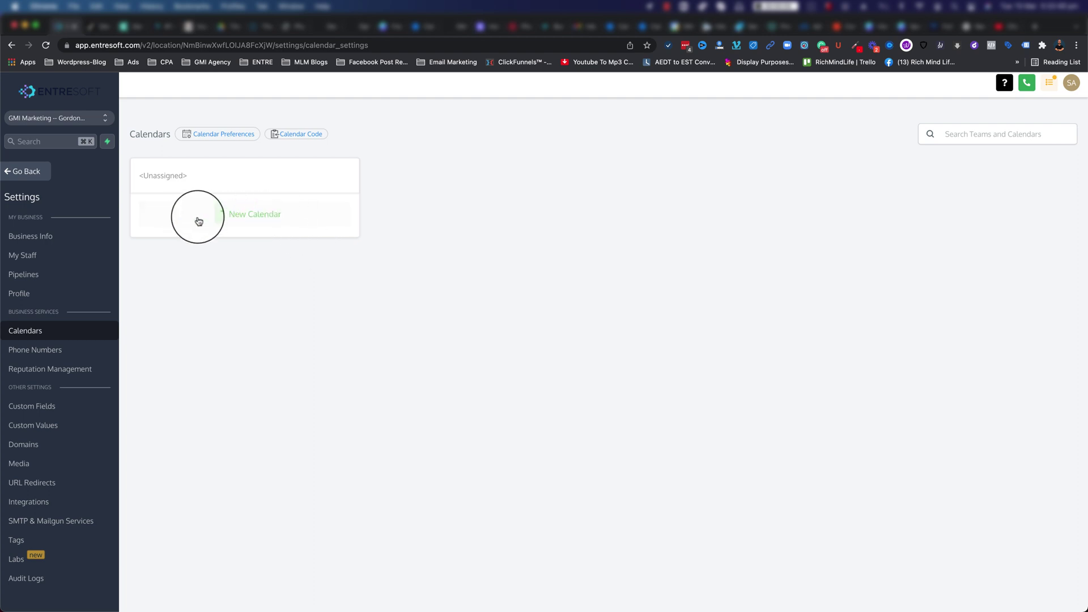
# Step: Start a new calendar and name it 'Application'
pyautogui.click(243, 218)
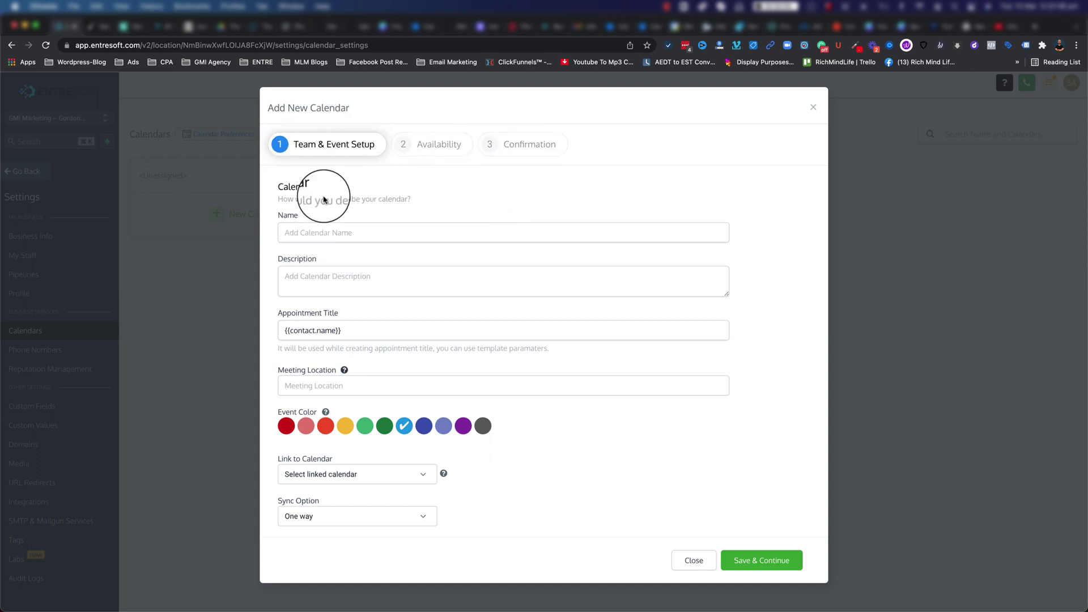
pyautogui.click(313, 234)
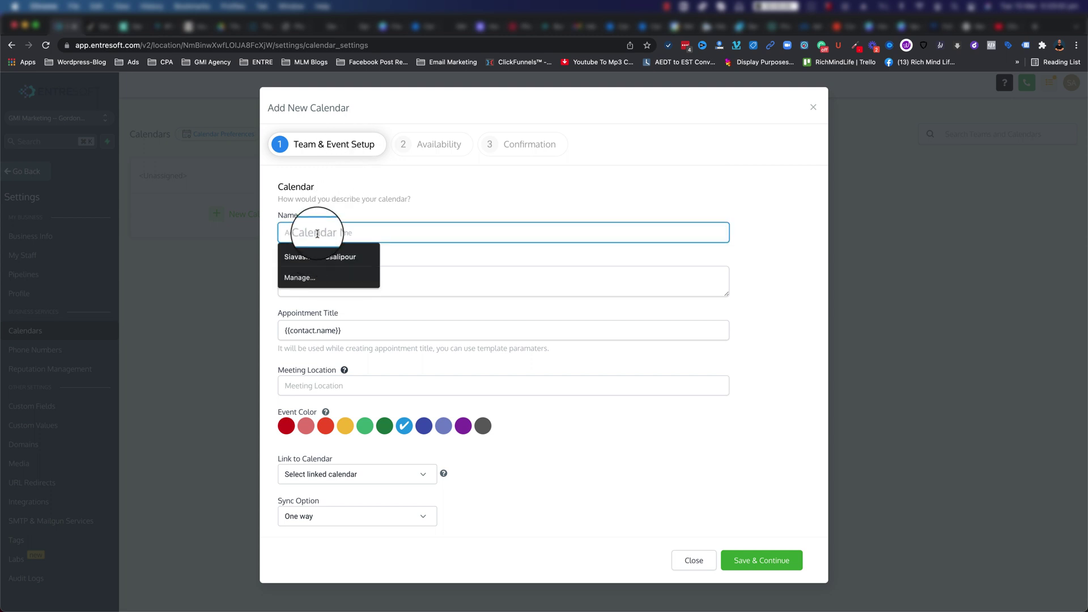
pyautogui.write('Application')
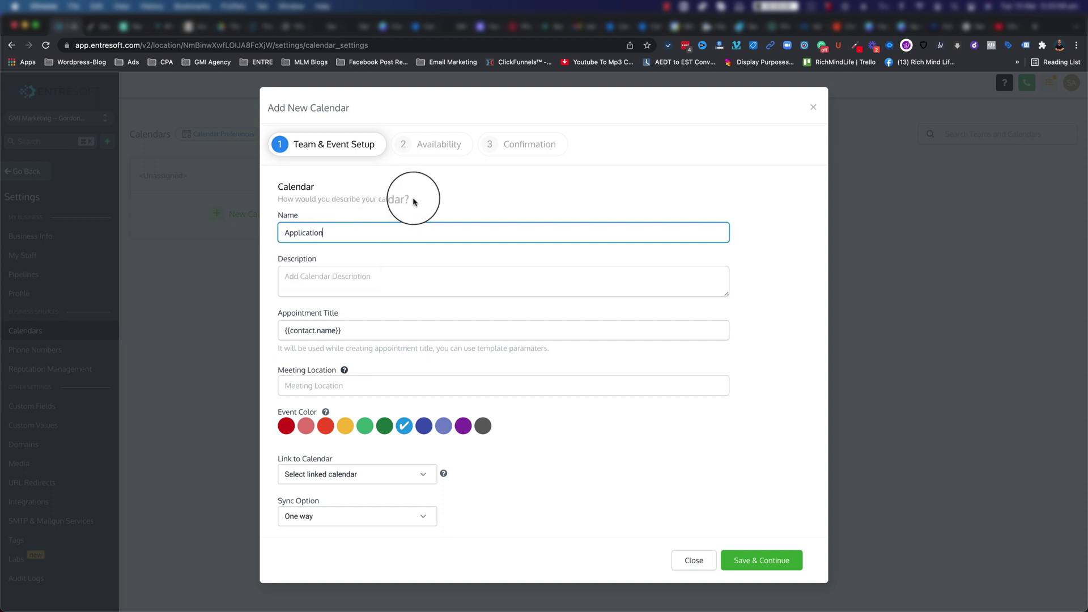
pyautogui.click(418, 199)
# Step: Add the description 'This is a Free 30 minute consultation call' and meeting location 'Zoom'
pyautogui.click(384, 283)
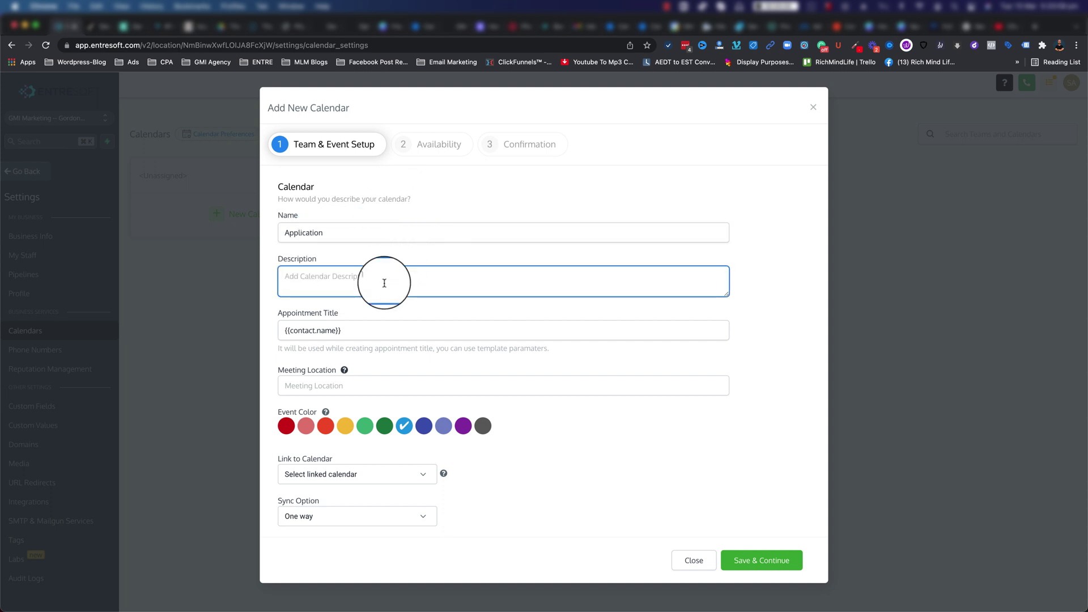
pyautogui.write('This is a Free 30 minutee consultation call')
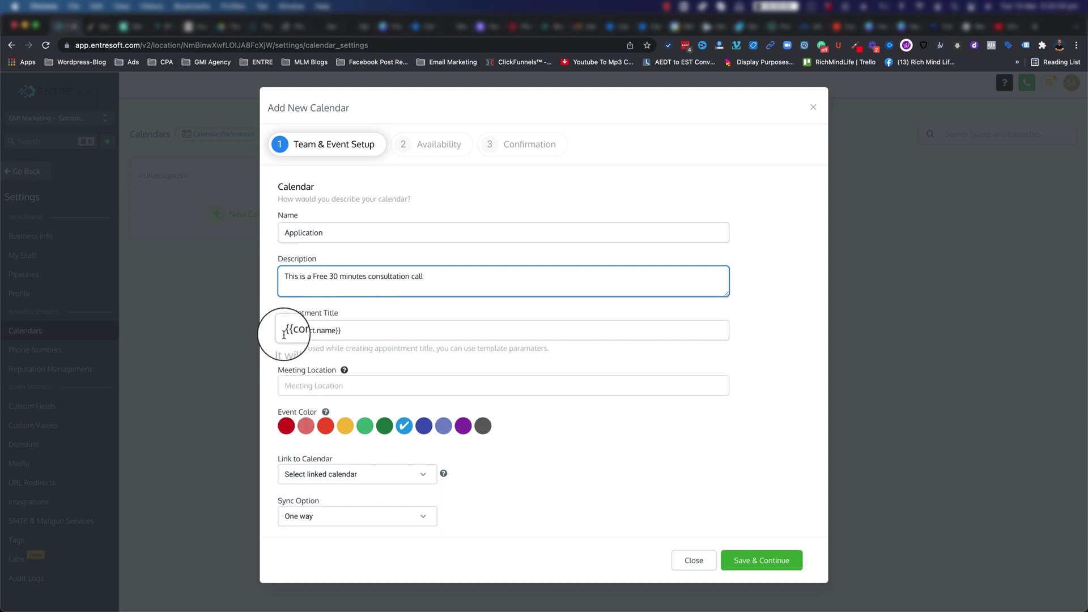
pyautogui.moveTo(284, 334); pyautogui.dragTo(363, 332)
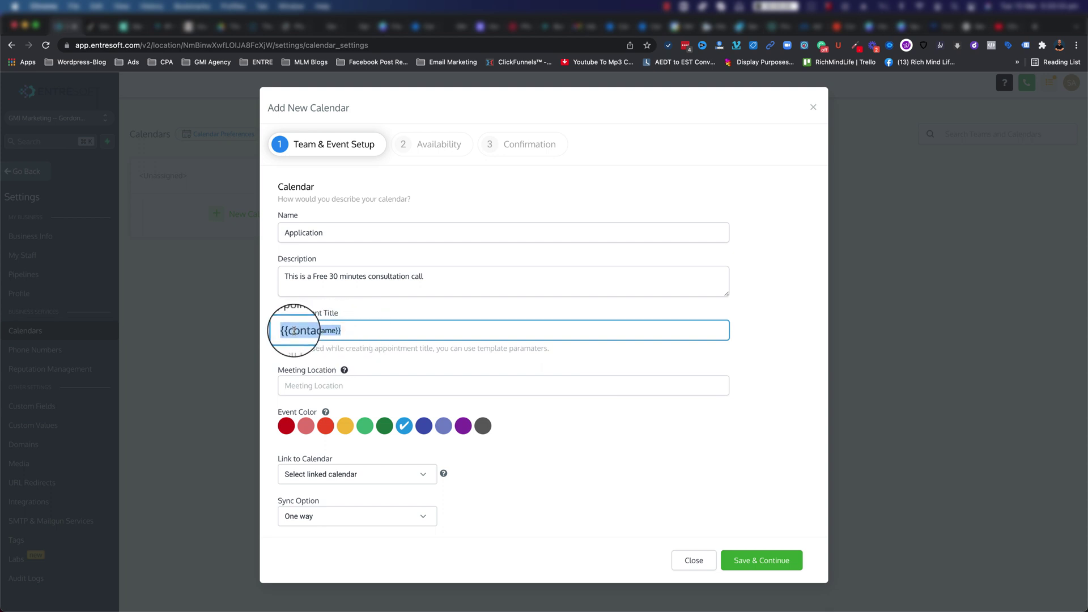
pyautogui.click(291, 386)
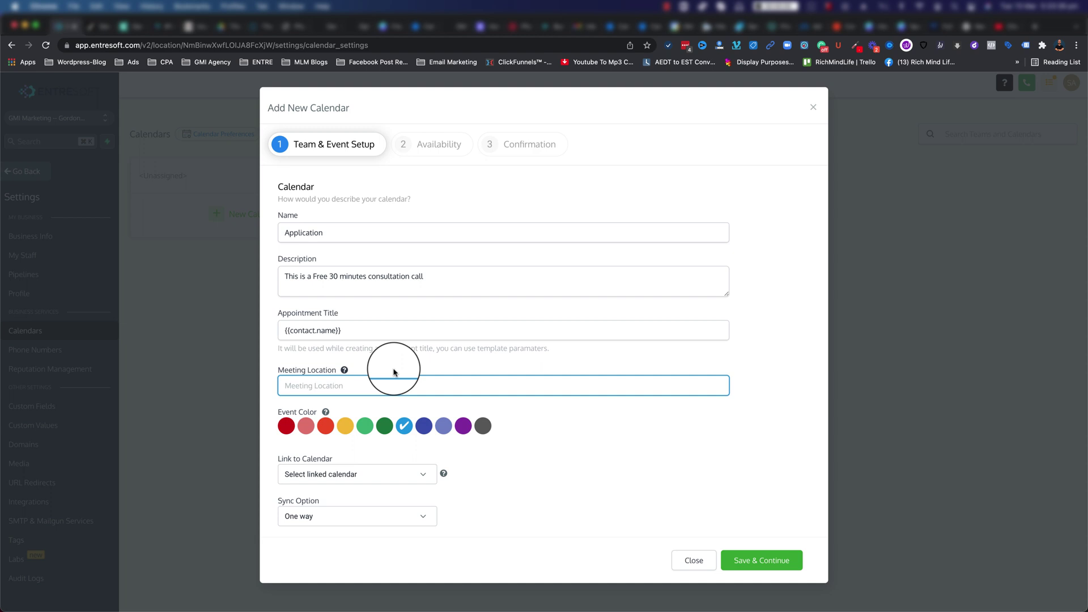
pyautogui.write('Zoom')
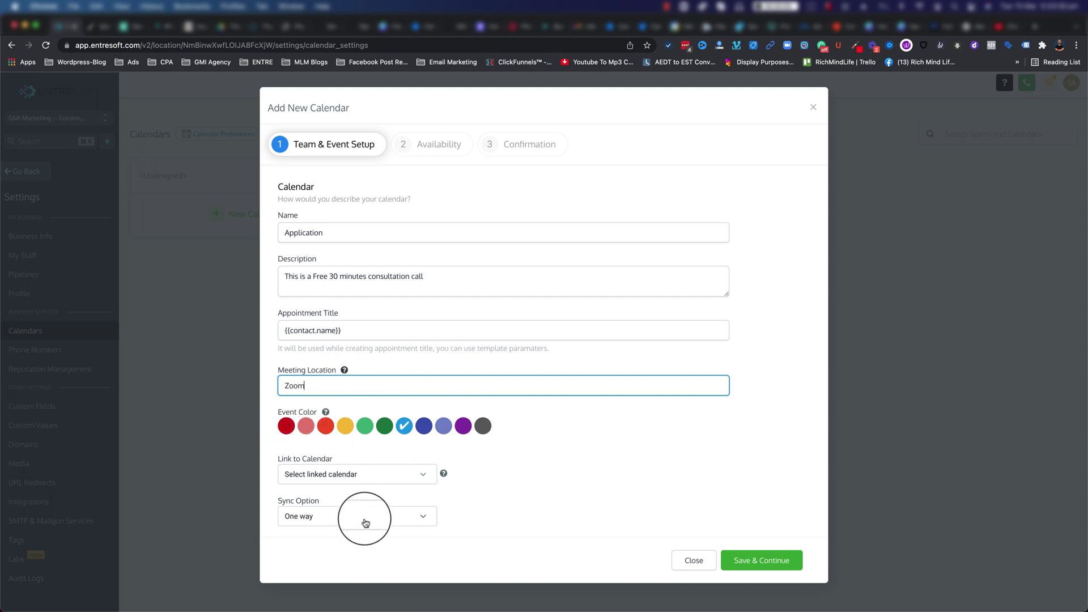
# Step: Link the Application calendar to Google
pyautogui.click(328, 476)
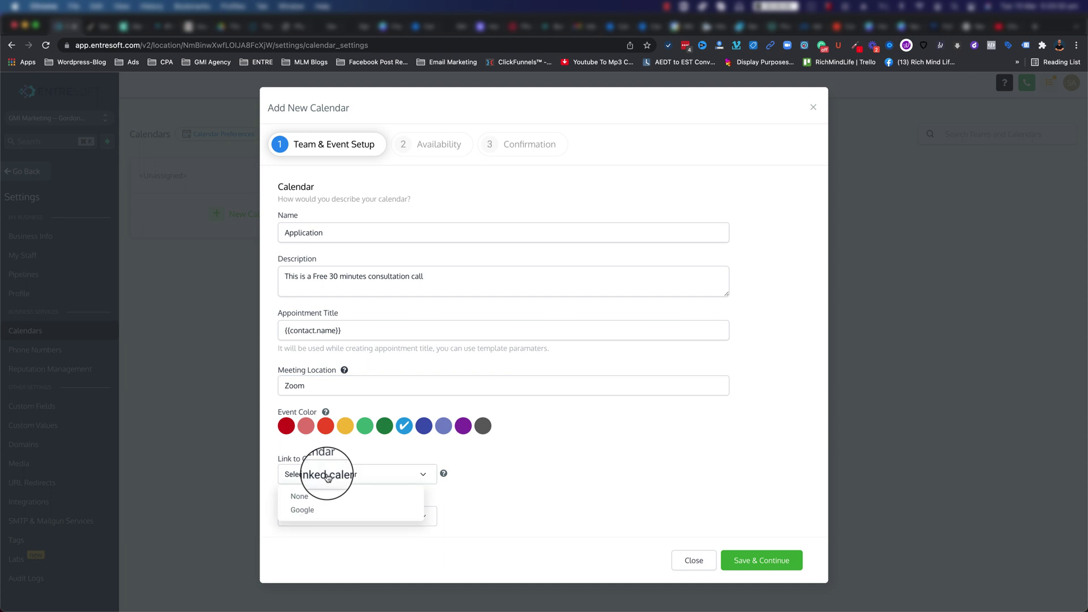
pyautogui.click(305, 513)
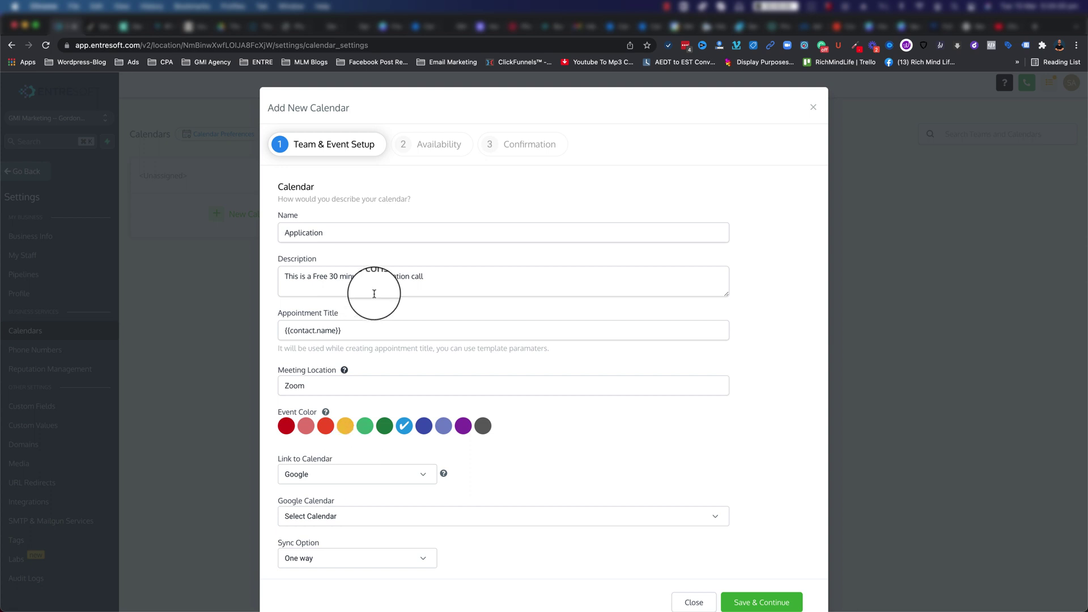
# Step: Choose the business e-mail's Google calendar instead of Birthdays as the sync target
pyautogui.click(335, 516)
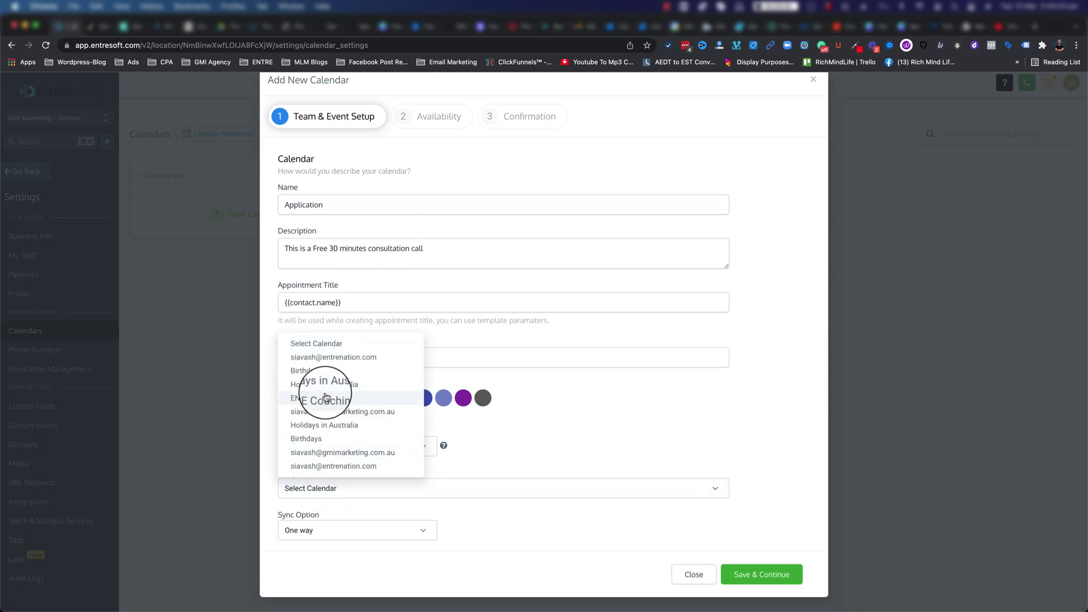
pyautogui.click(317, 374)
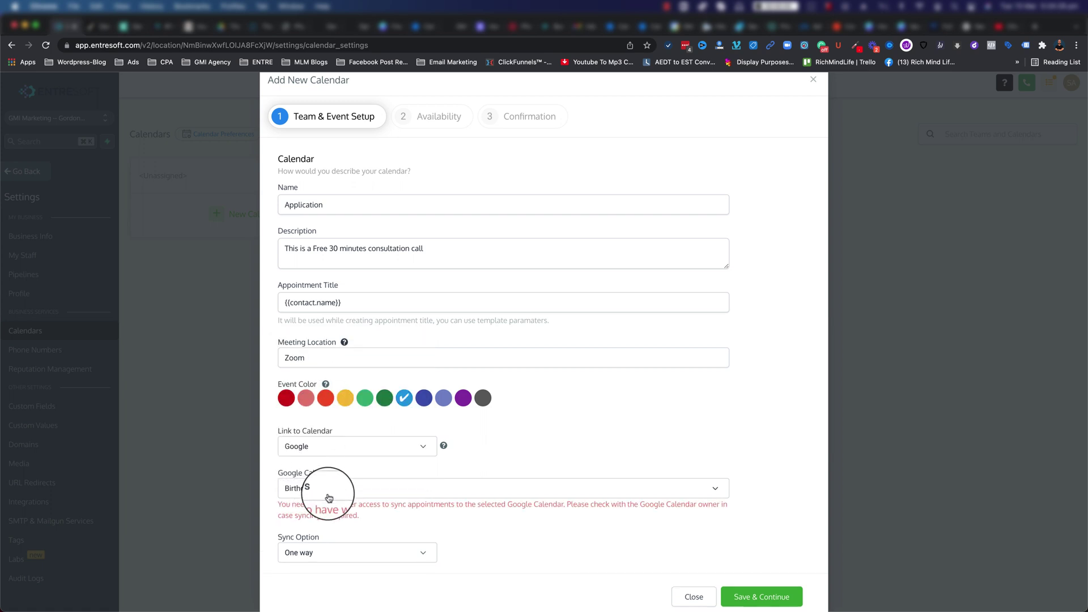
pyautogui.click(375, 491)
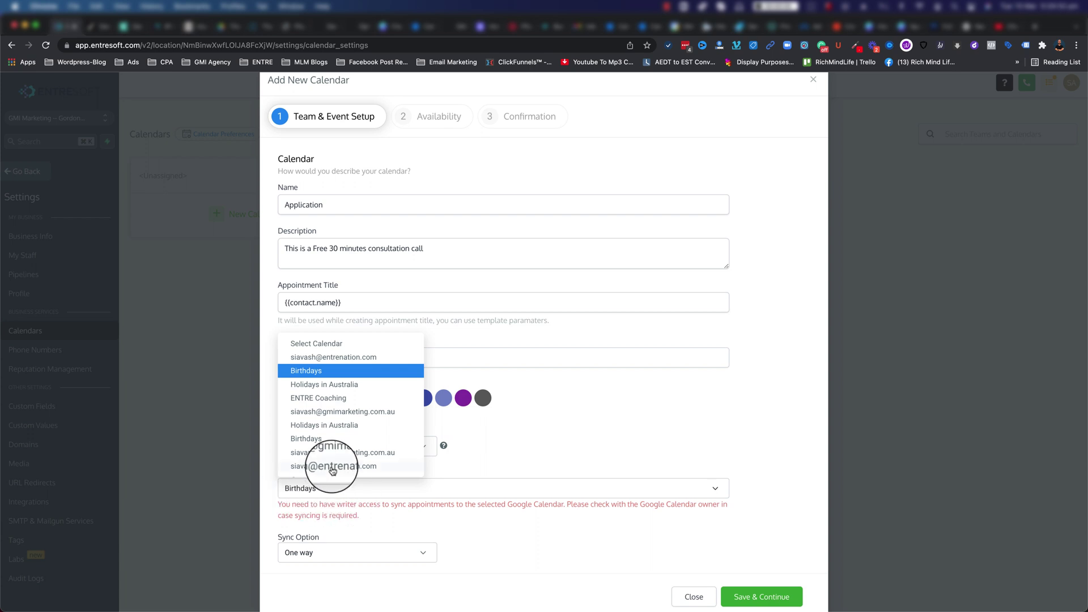
pyautogui.click(333, 451)
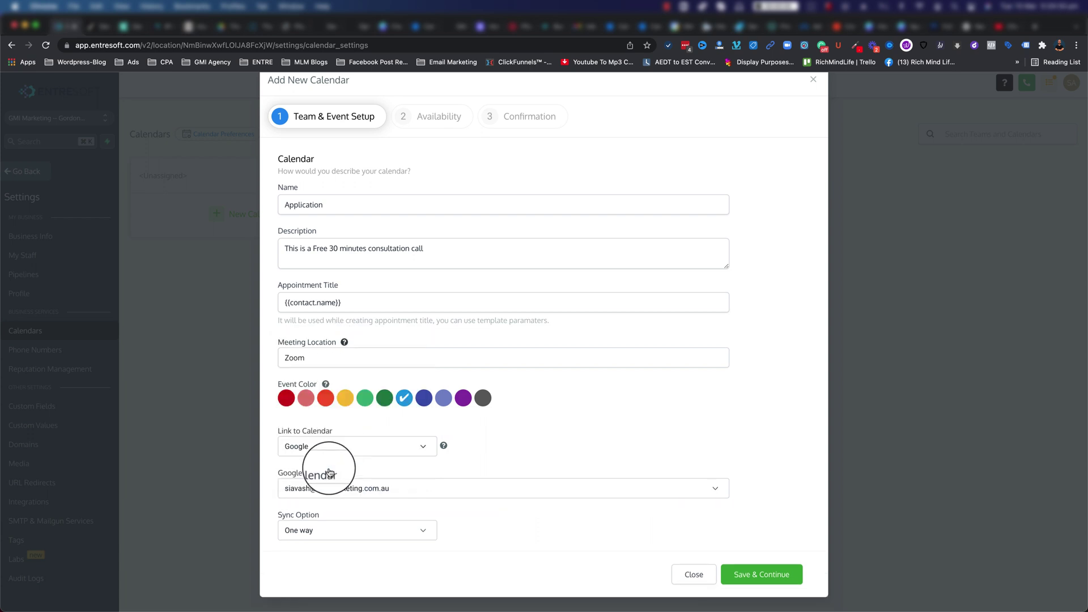
# Step: Set the sync option to Two way
pyautogui.click(330, 534)
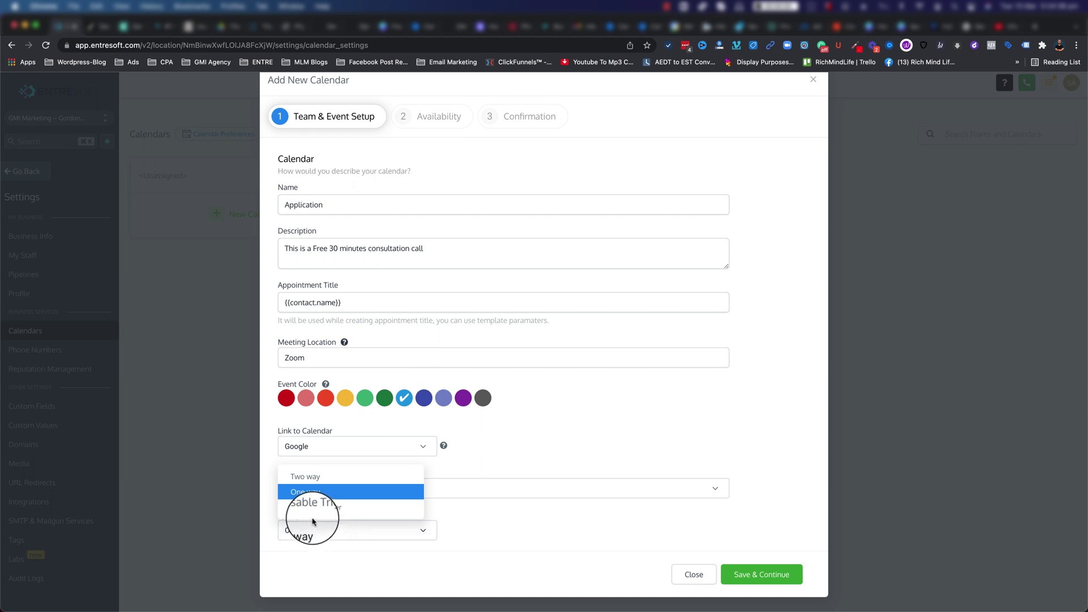
pyautogui.click(311, 478)
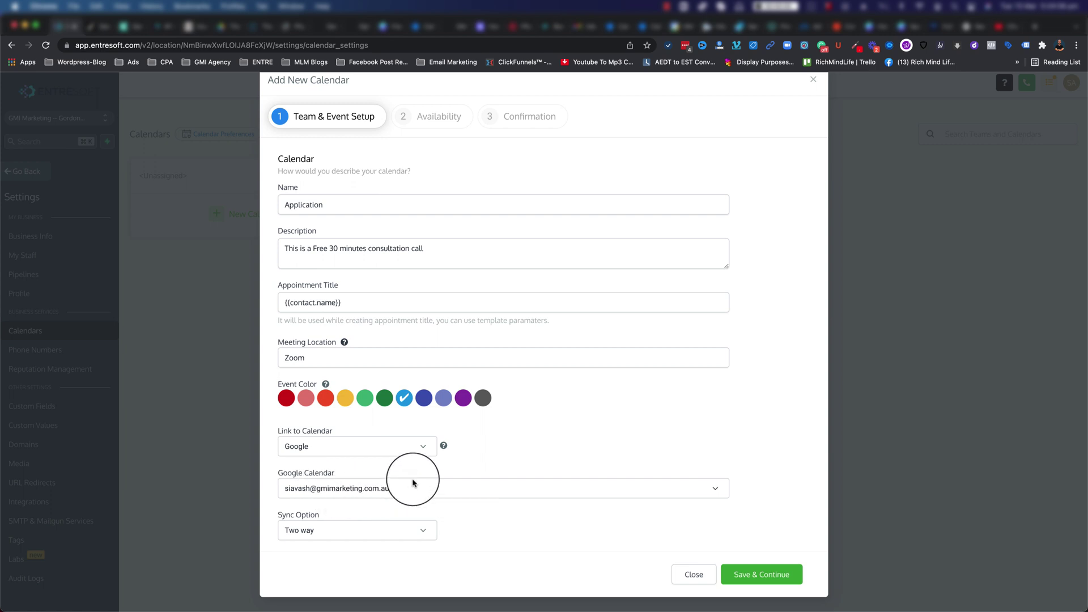
pyautogui.scroll(1, 406, 398)
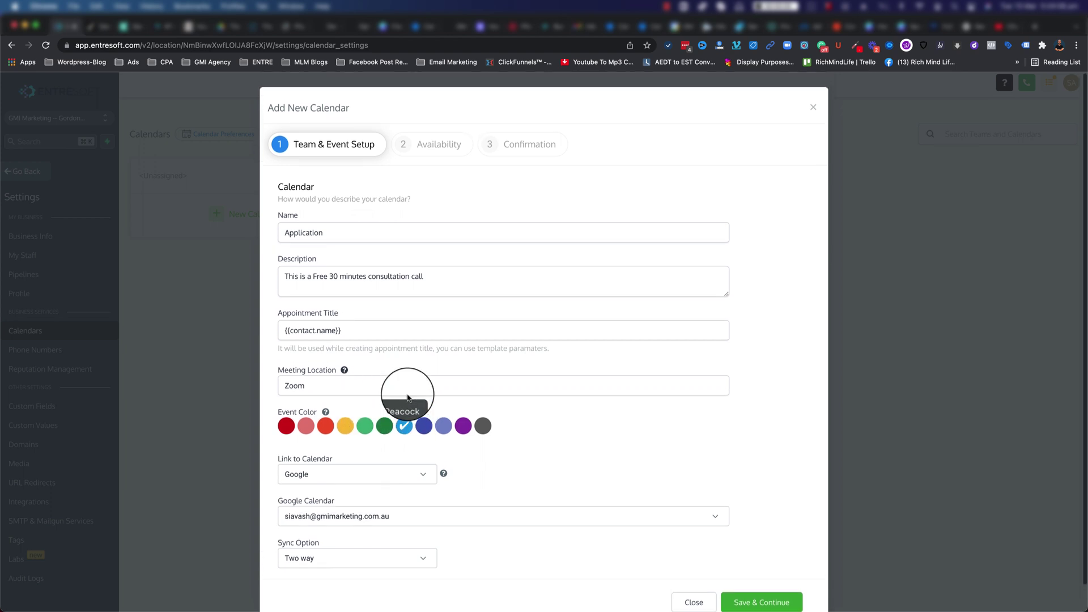
pyautogui.scroll(-1, 408, 397)
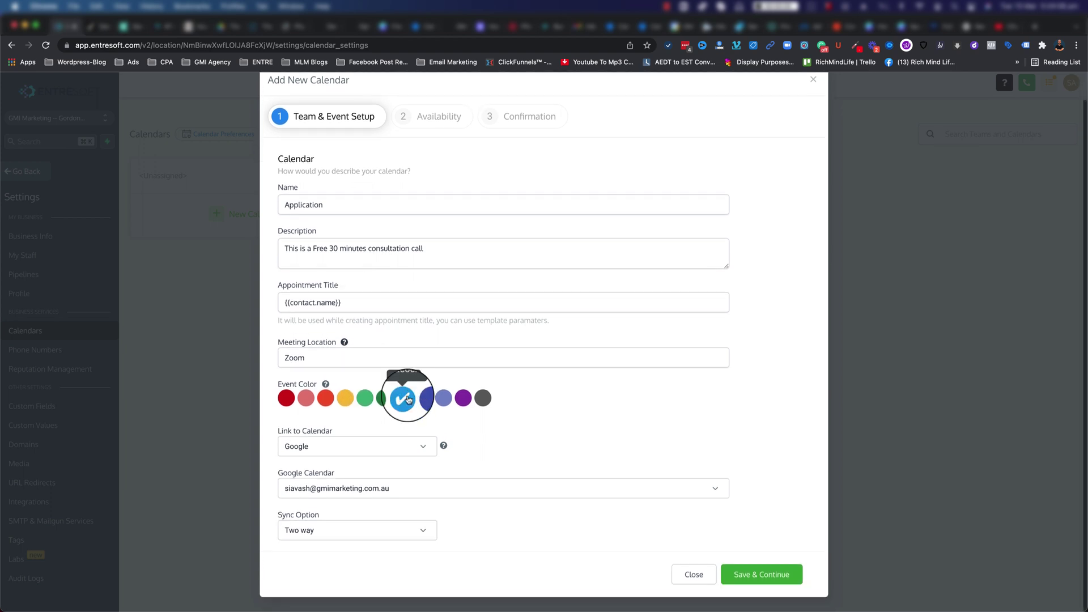
# Step: Save the calendar setup and set a 30-minute buffer between appointments
pyautogui.click(752, 576)
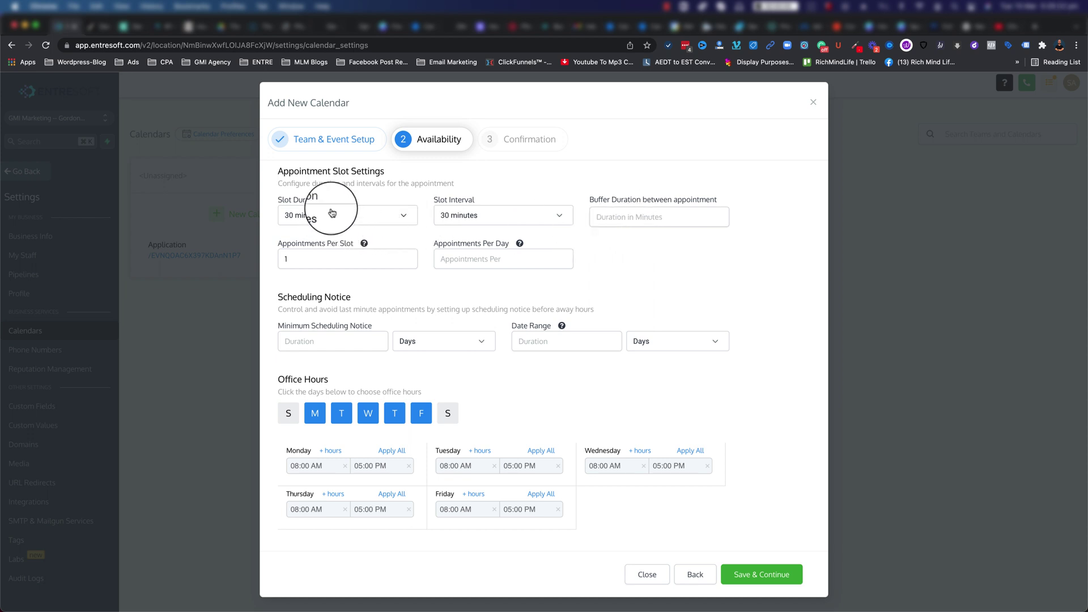
pyautogui.click(621, 218)
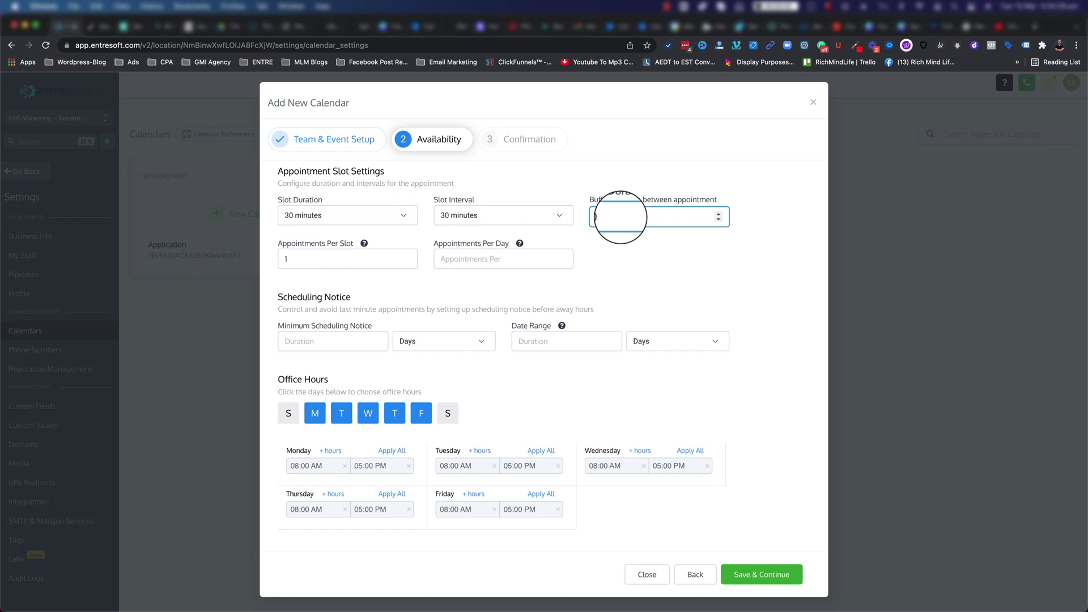
pyautogui.write('30')
pyautogui.click(701, 258)
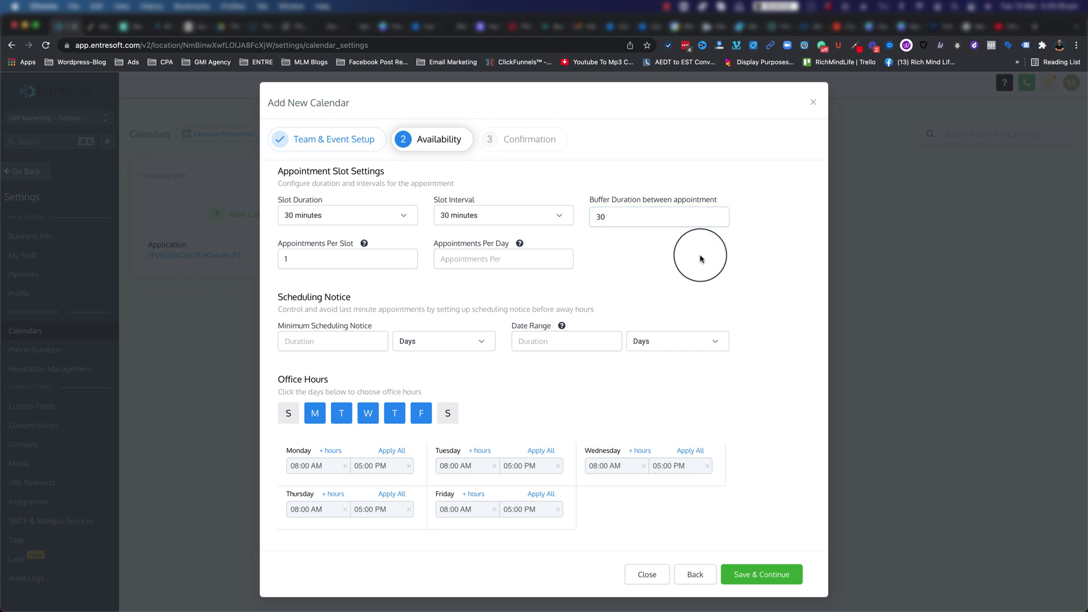
# Step: Limit appointments per day to 3
pyautogui.click(343, 259)
pyautogui.click(453, 258)
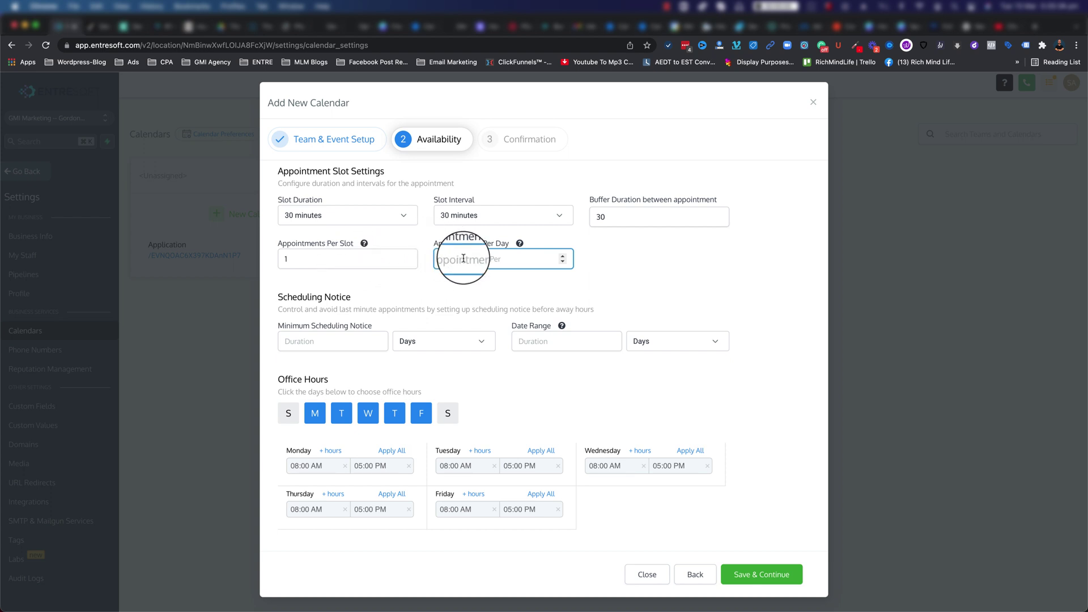
pyautogui.write('3')
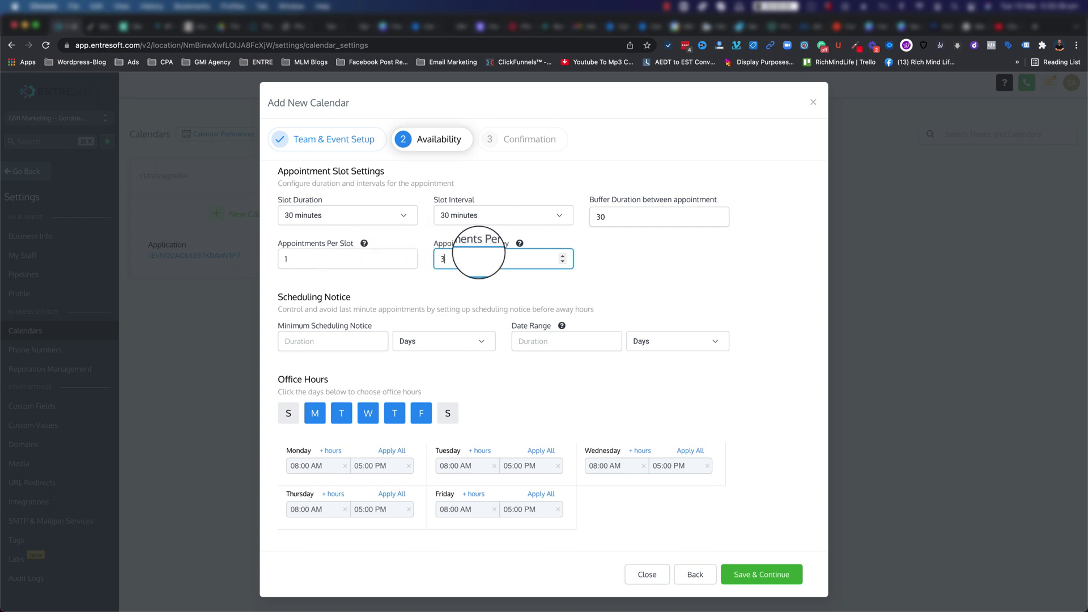
pyautogui.click(474, 280)
pyautogui.moveTo(365, 245)
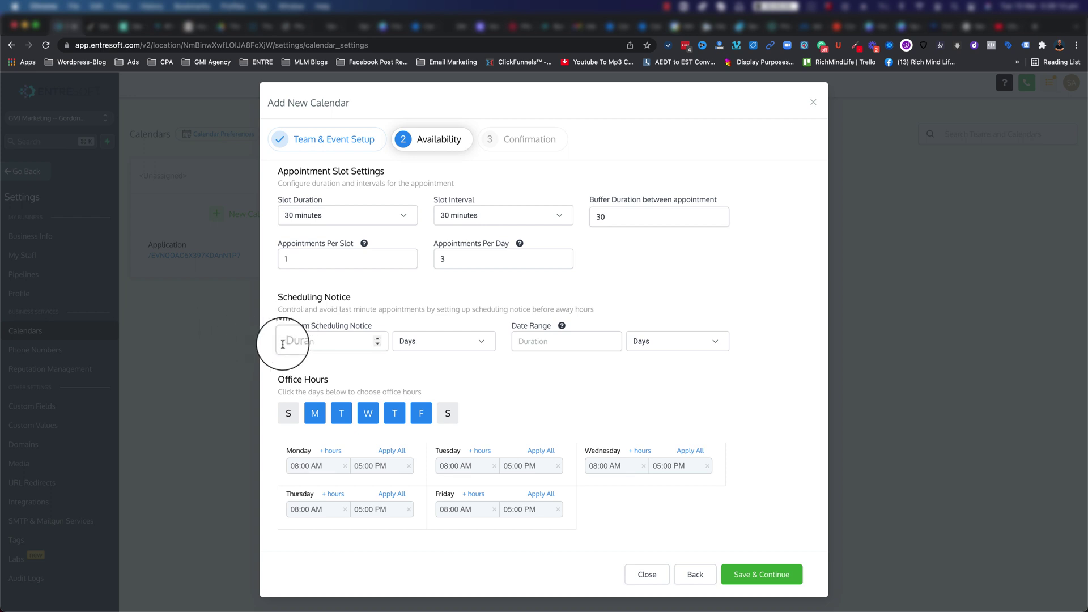
# Step: Set the minimum scheduling notice to 1 day and save the availability settings
pyautogui.click(283, 343)
pyautogui.write('1')
pyautogui.click(321, 365)
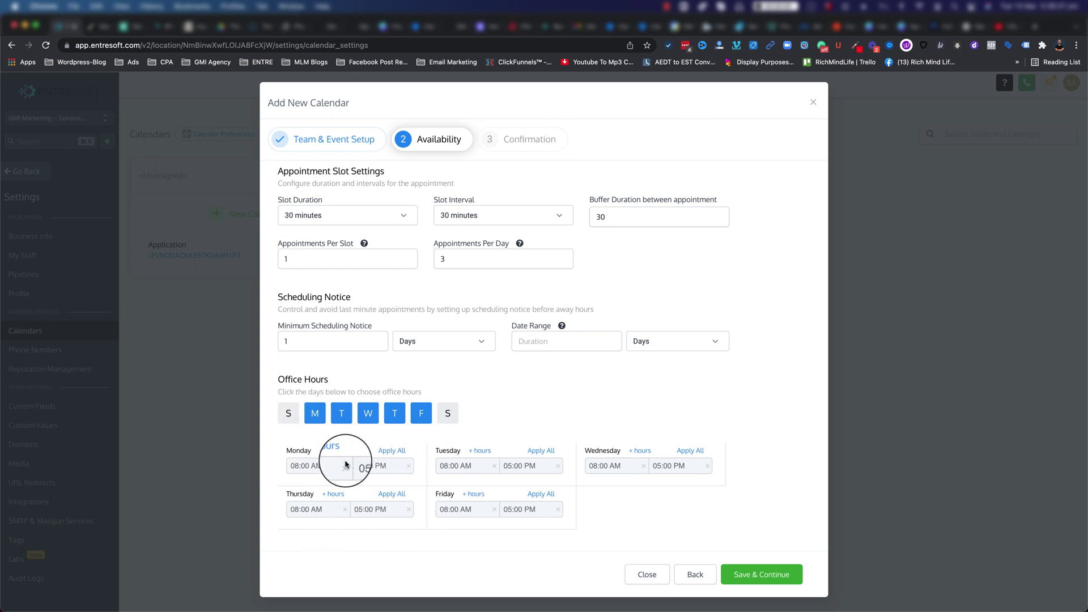
pyautogui.scroll(1, 489, 461)
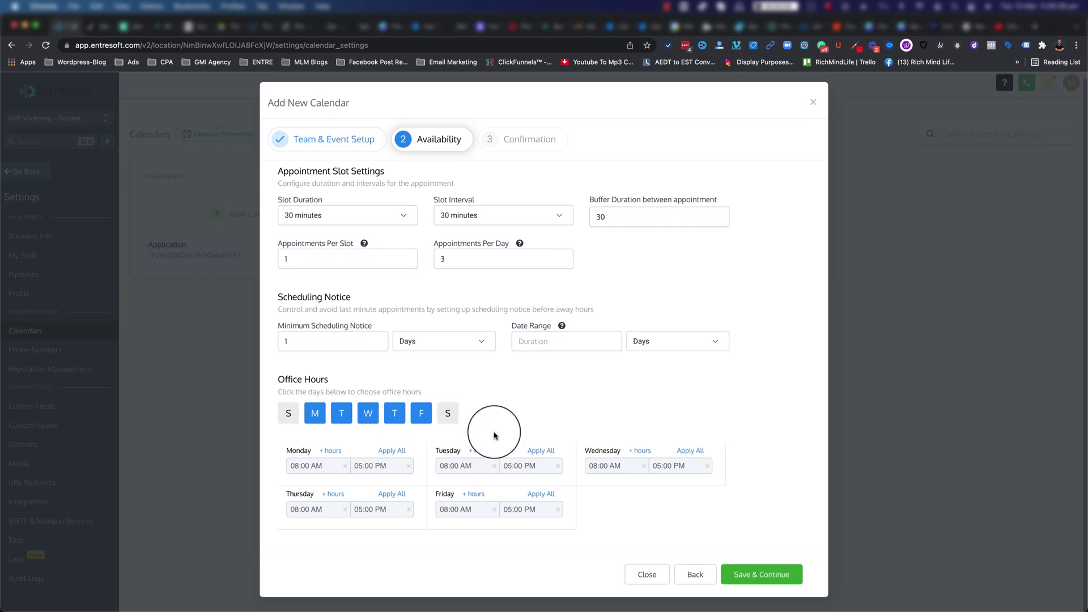
pyautogui.click(758, 579)
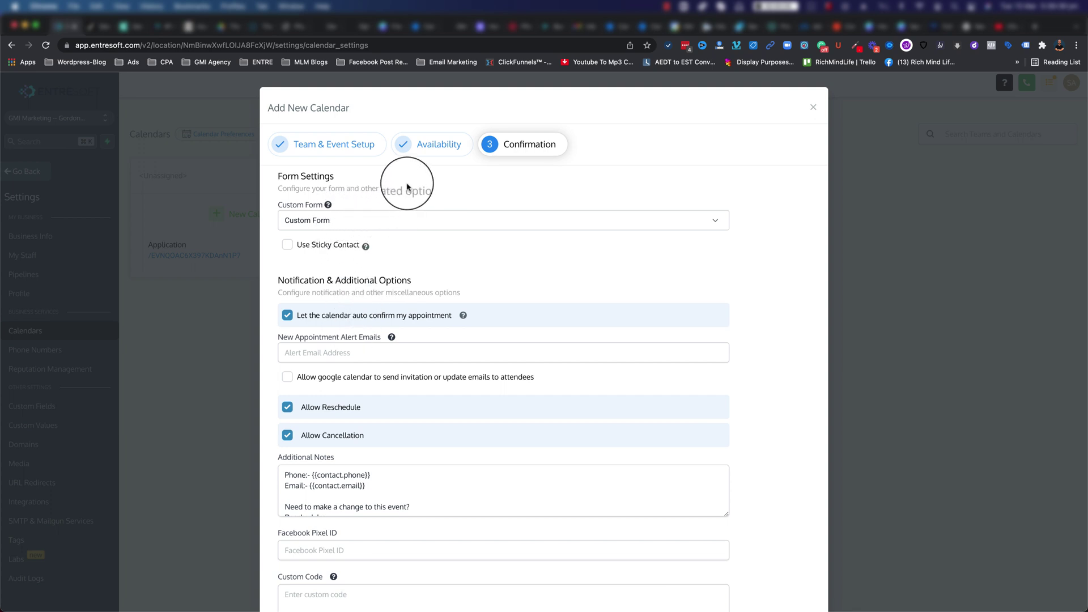
# Step: Keep Custom Form as the booking form and enable Use Sticky Contact
pyautogui.click(333, 227)
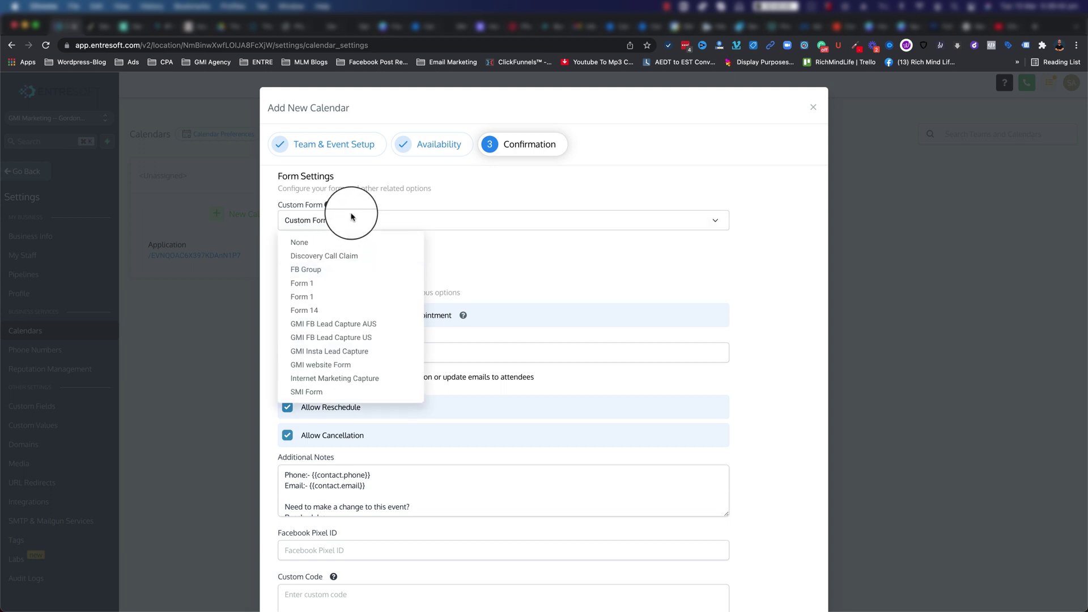
pyautogui.click(353, 203)
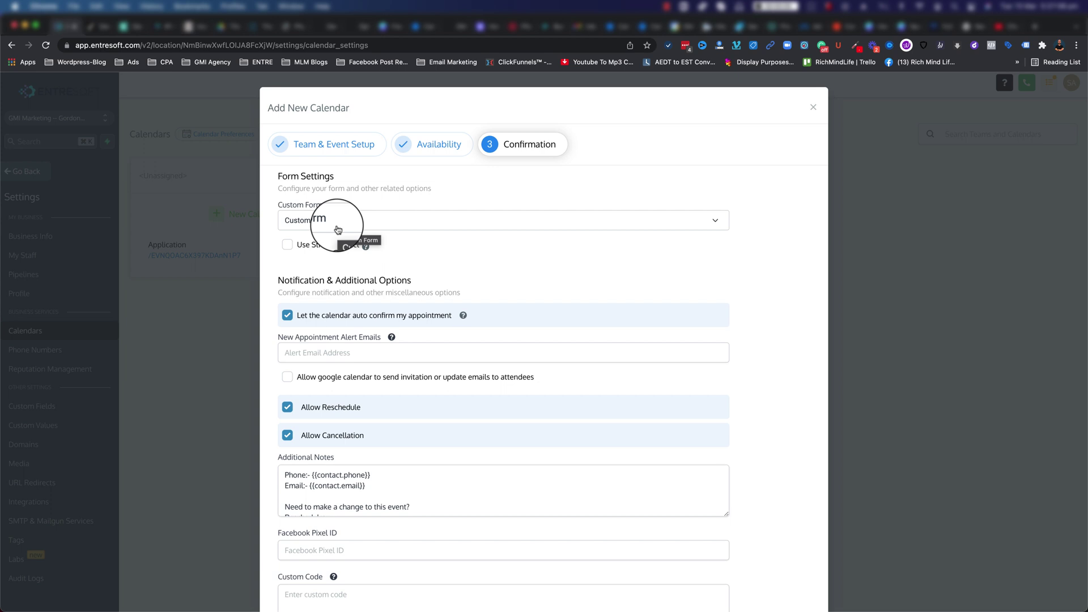
pyautogui.click(327, 246)
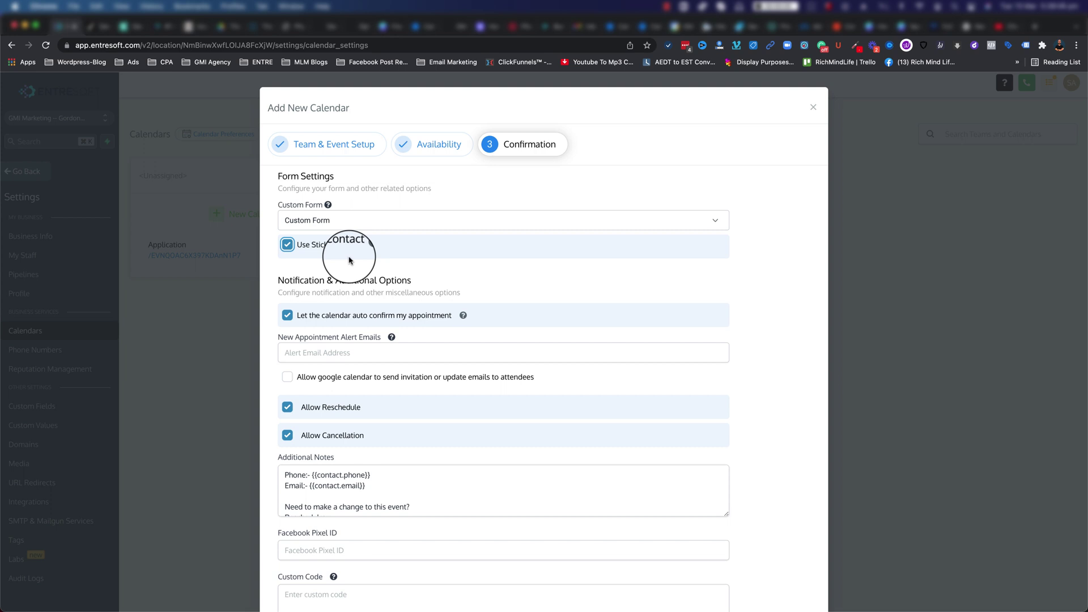
pyautogui.scroll(-2, 350, 266)
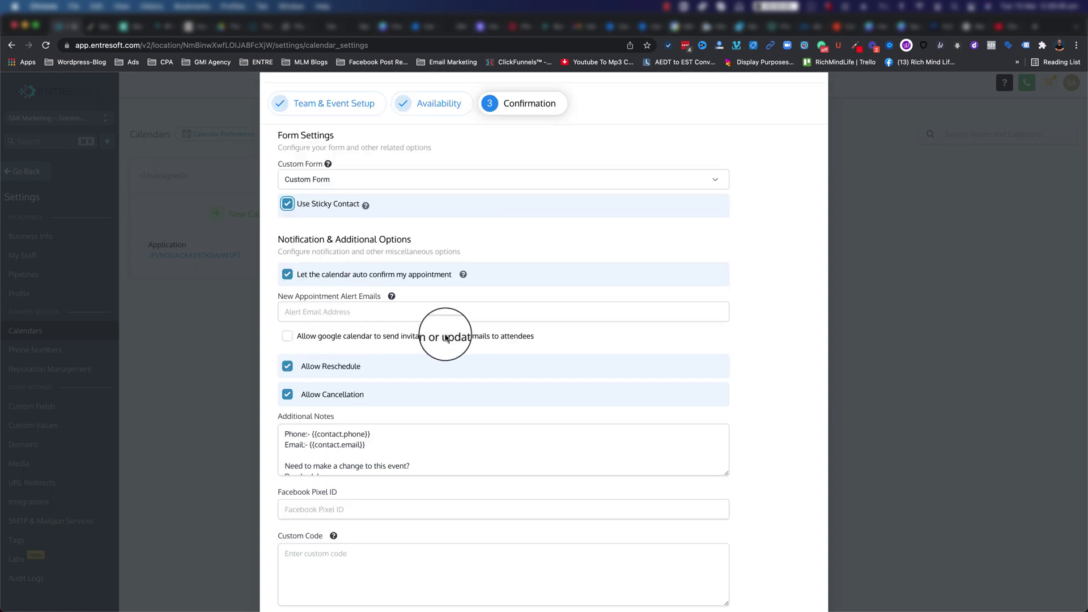
# Step: Allow Google Calendar to email attendees invitations and updates, then review the additional notes
pyautogui.click(287, 336)
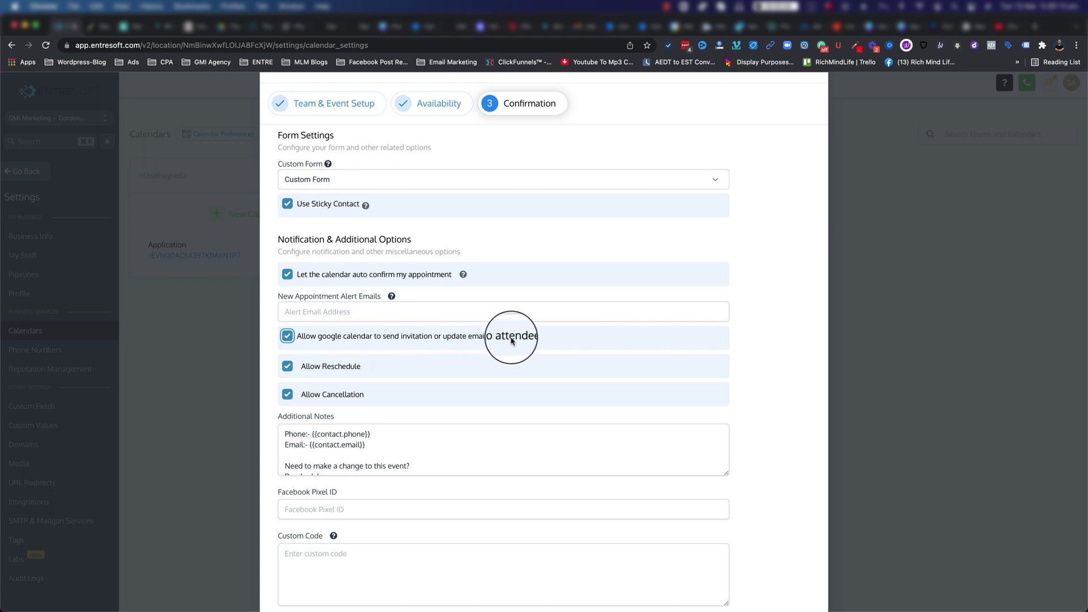
pyautogui.scroll(-1, 442, 377)
pyautogui.scroll(-1, 406, 418)
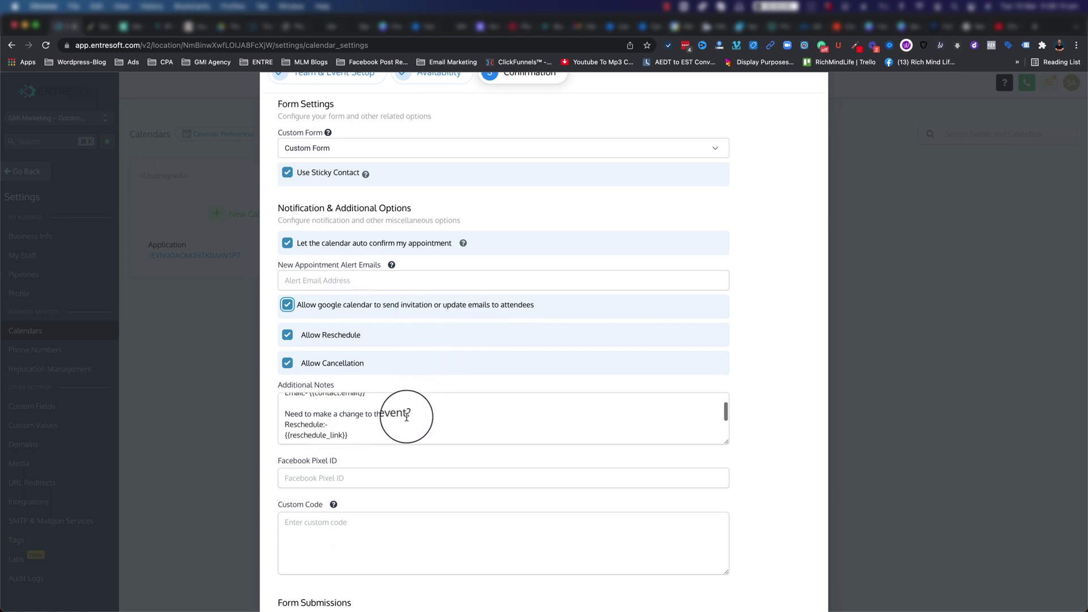
pyautogui.scroll(2, 406, 418)
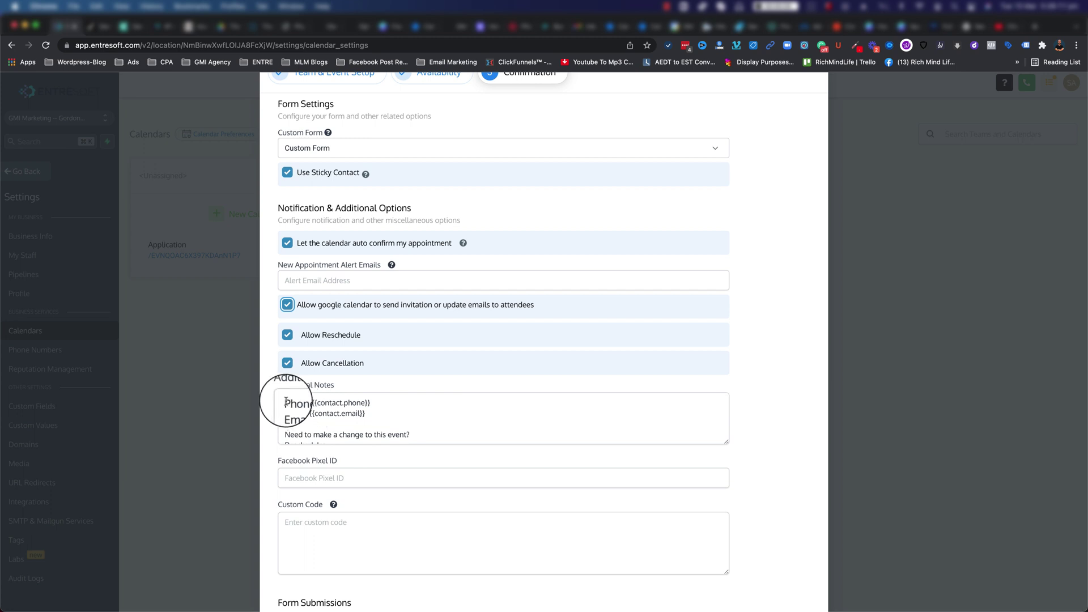
pyautogui.moveTo(286, 401); pyautogui.dragTo(360, 433)
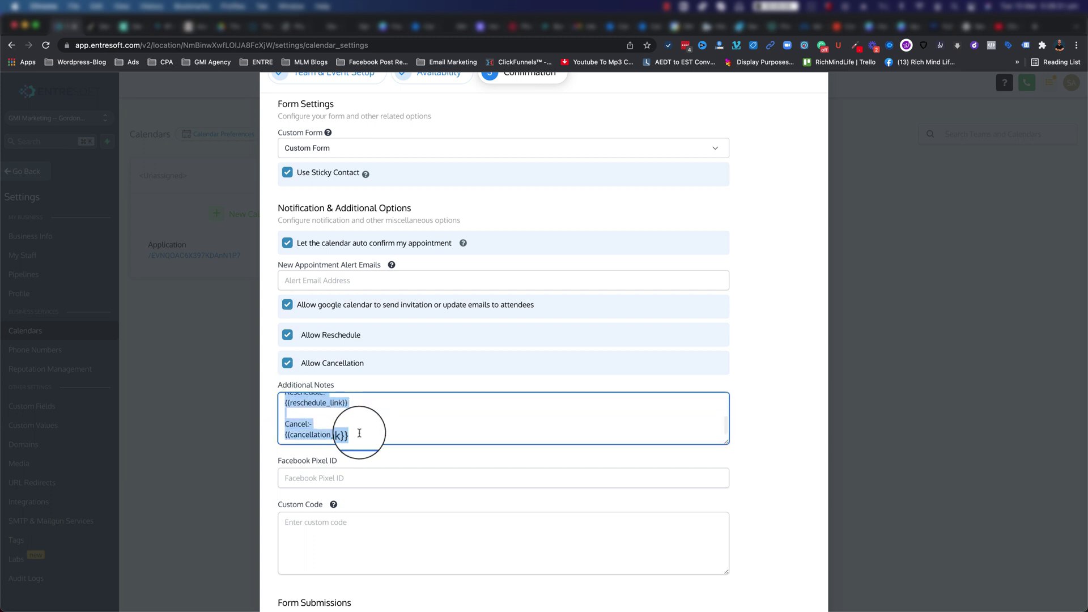
pyautogui.click(361, 435)
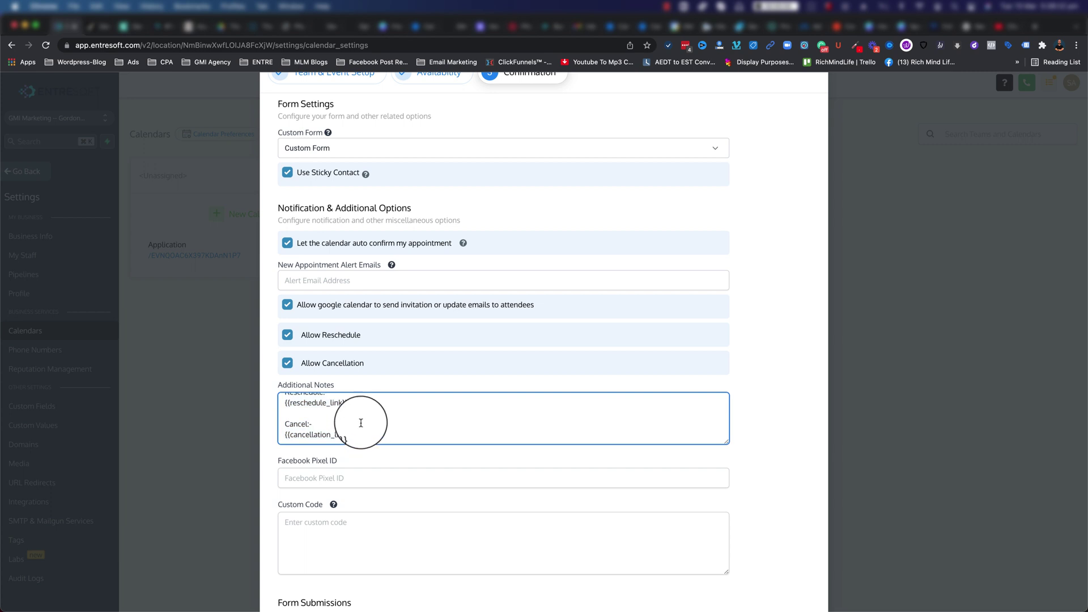
# Step: Review the Confirmation step and select the Facebook Pixel ID field
pyautogui.scroll(5, 361, 431)
pyautogui.scroll(3, 361, 420)
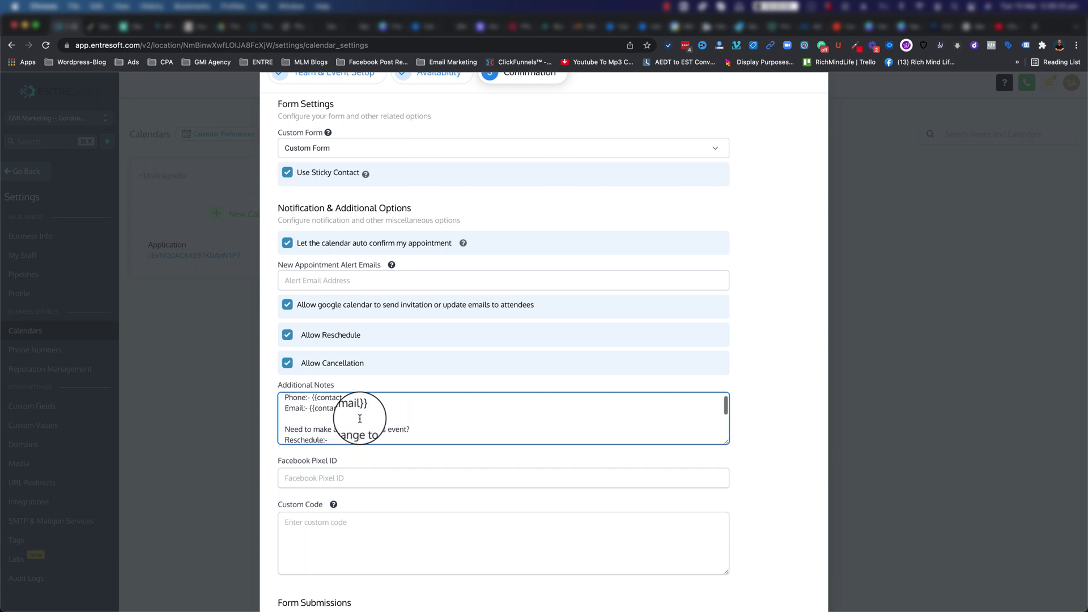
pyautogui.scroll(2, 361, 409)
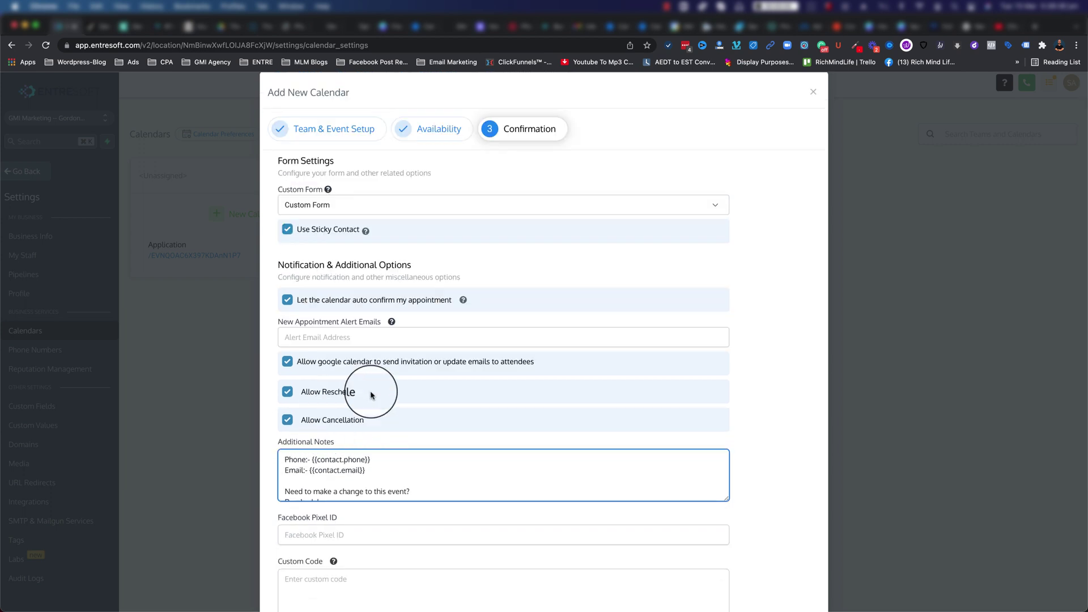
pyautogui.scroll(-3, 425, 393)
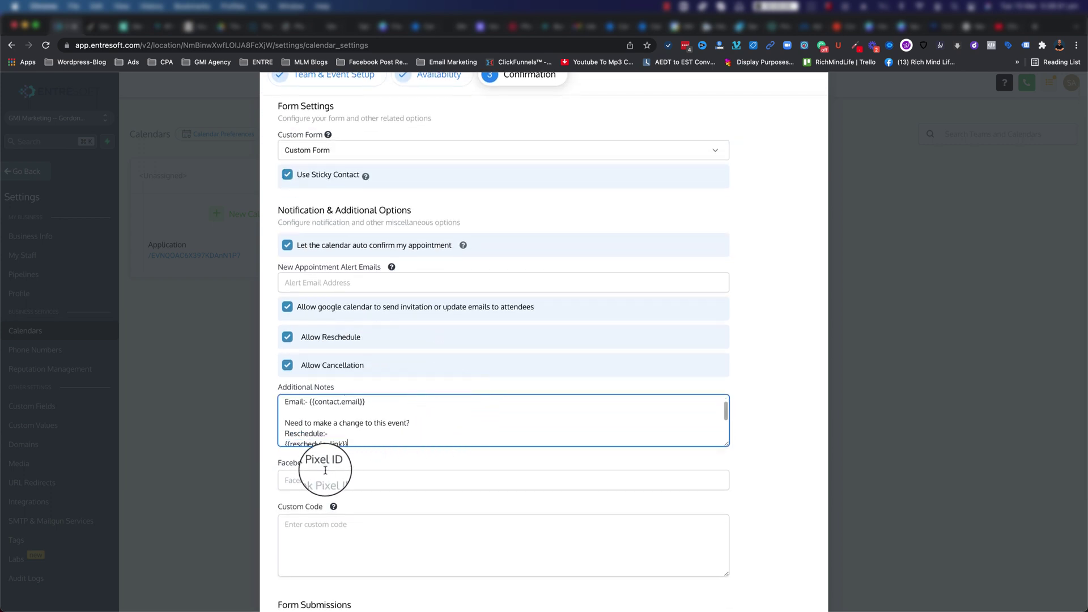
pyautogui.click(366, 479)
pyautogui.scroll(-1, 363, 470)
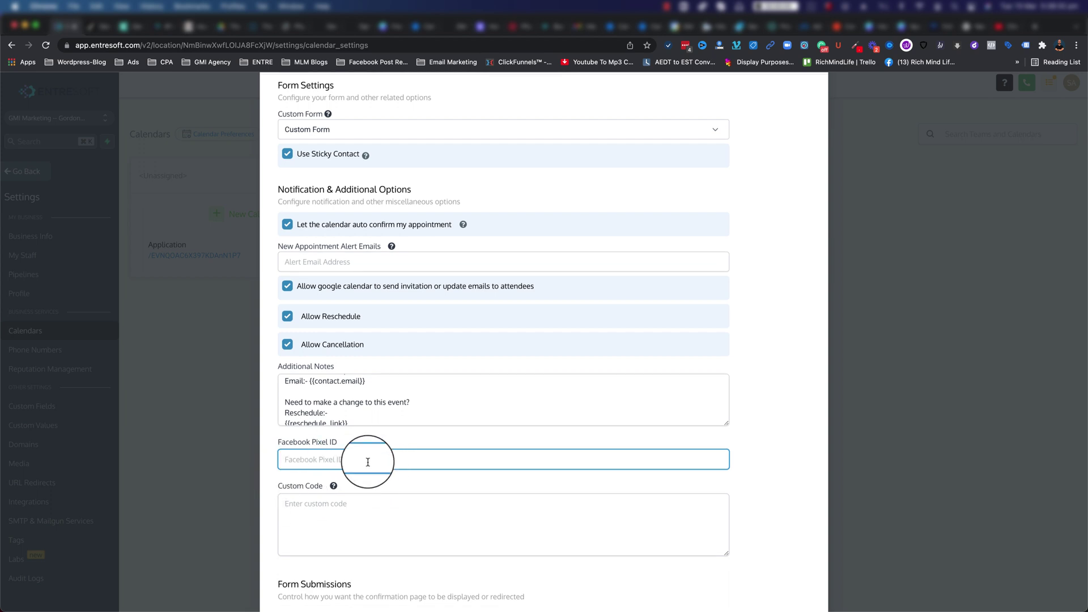
pyautogui.scroll(-3, 418, 418)
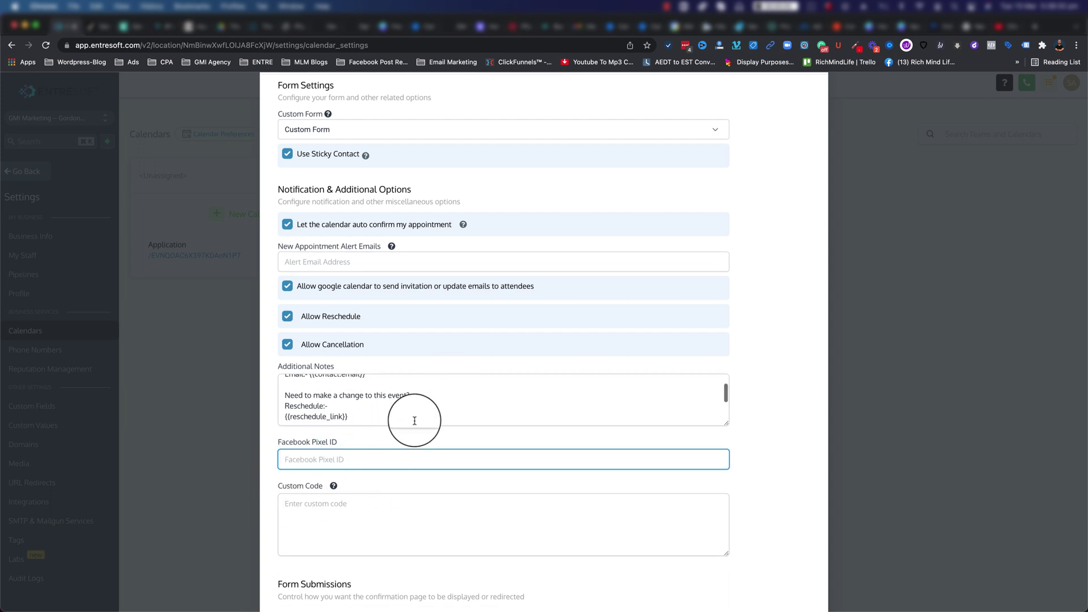
pyautogui.scroll(-3, 359, 419)
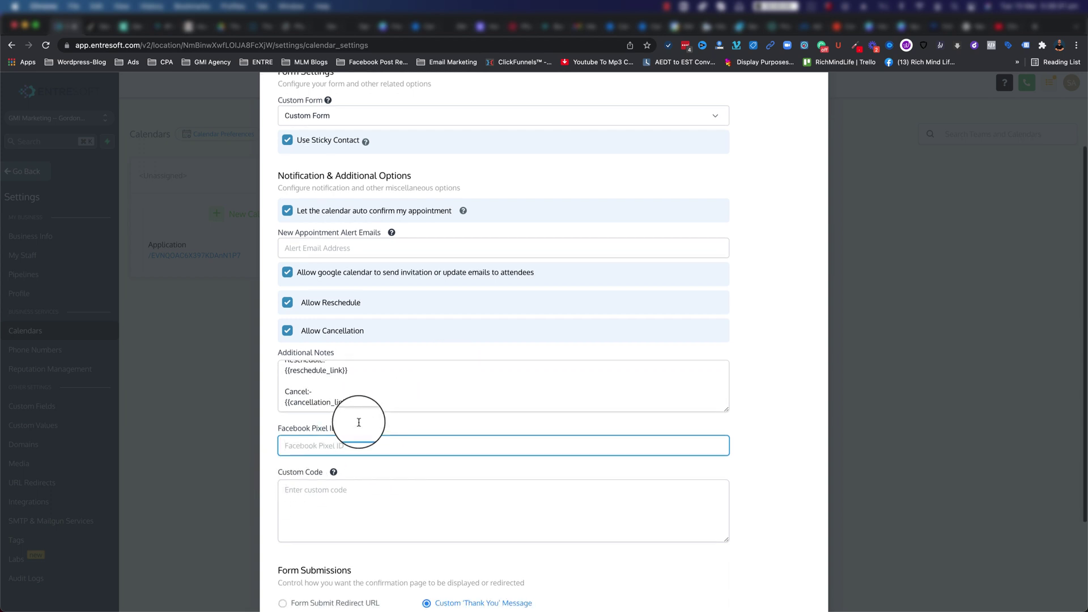
pyautogui.click(329, 444)
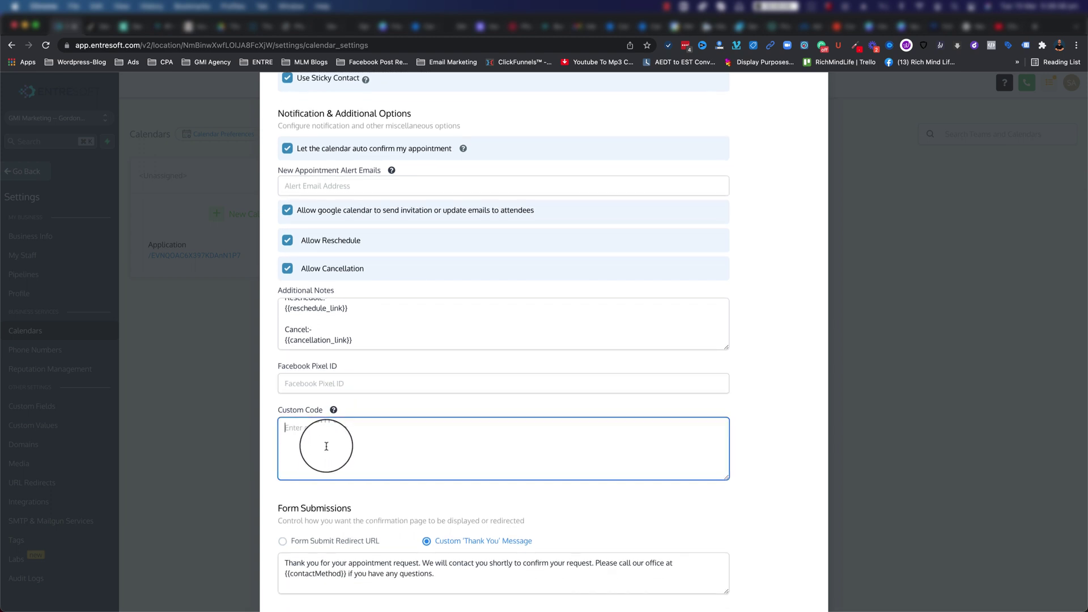
pyautogui.moveTo(334, 411)
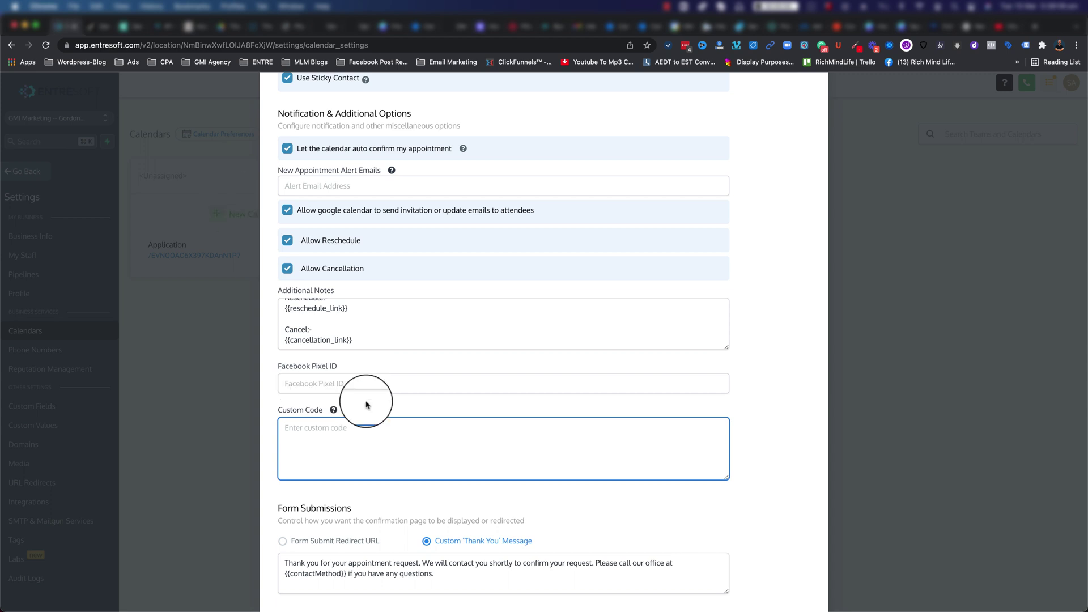
pyautogui.scroll(-2, 366, 395)
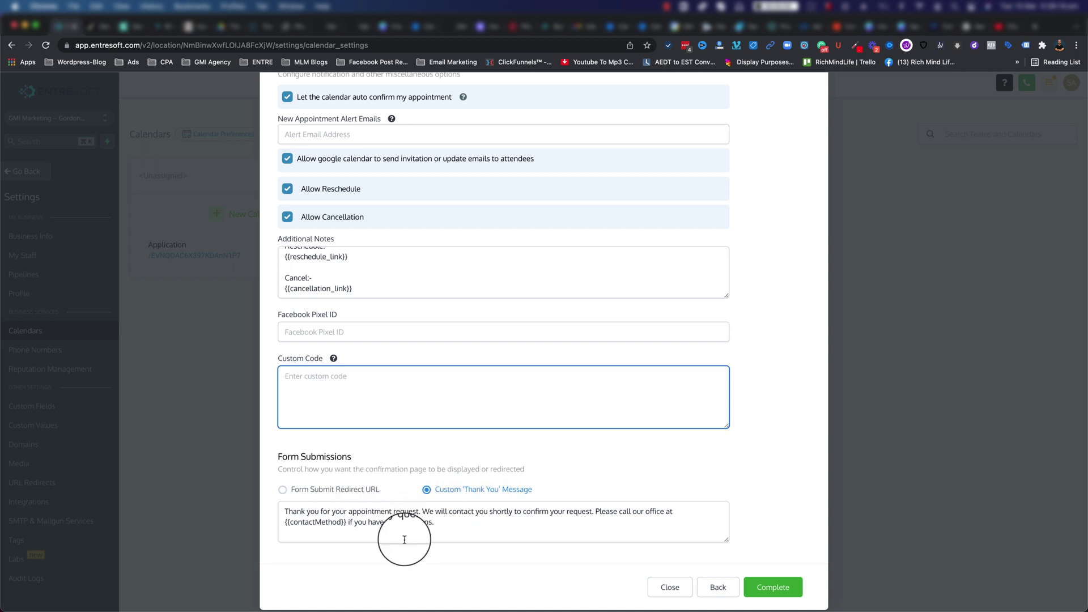
pyautogui.moveTo(448, 522); pyautogui.dragTo(284, 518)
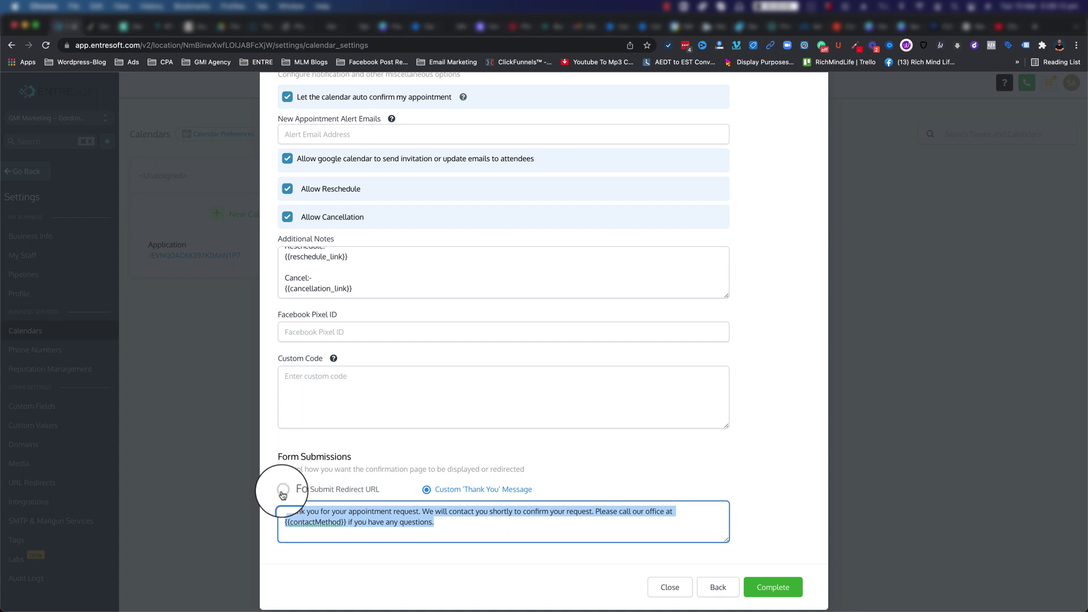
pyautogui.click(283, 491)
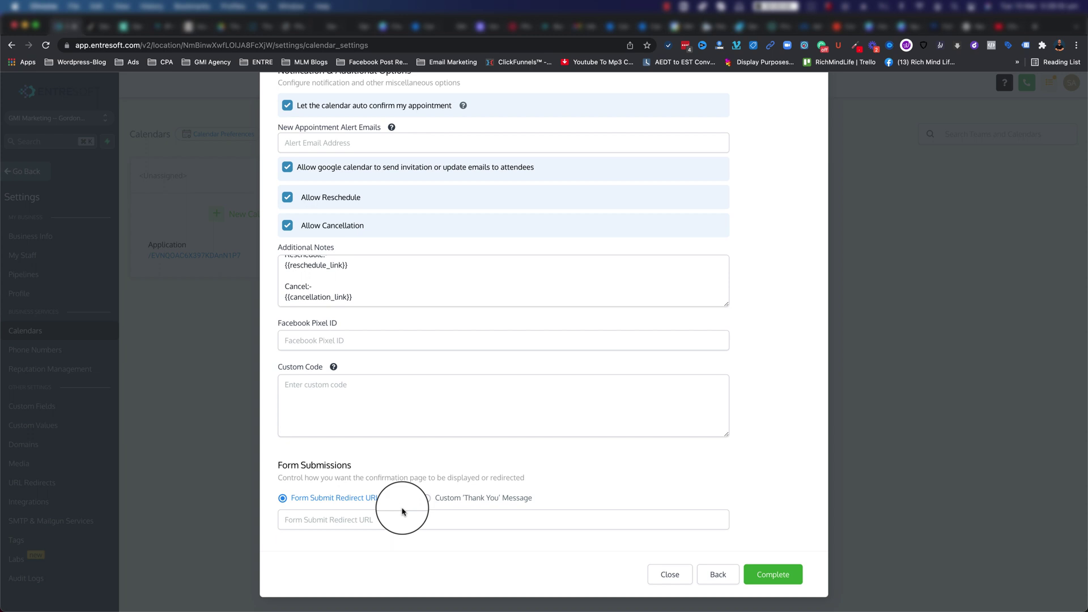
pyautogui.click(429, 499)
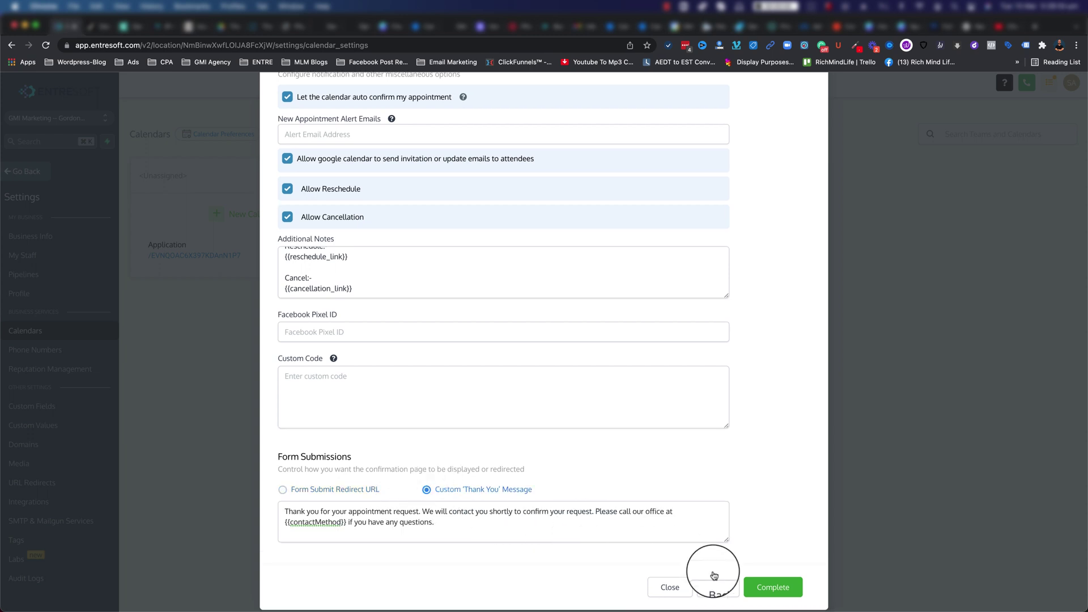
# Step: Complete the Application calendar and open its booking page in a new tab
pyautogui.click(775, 600)
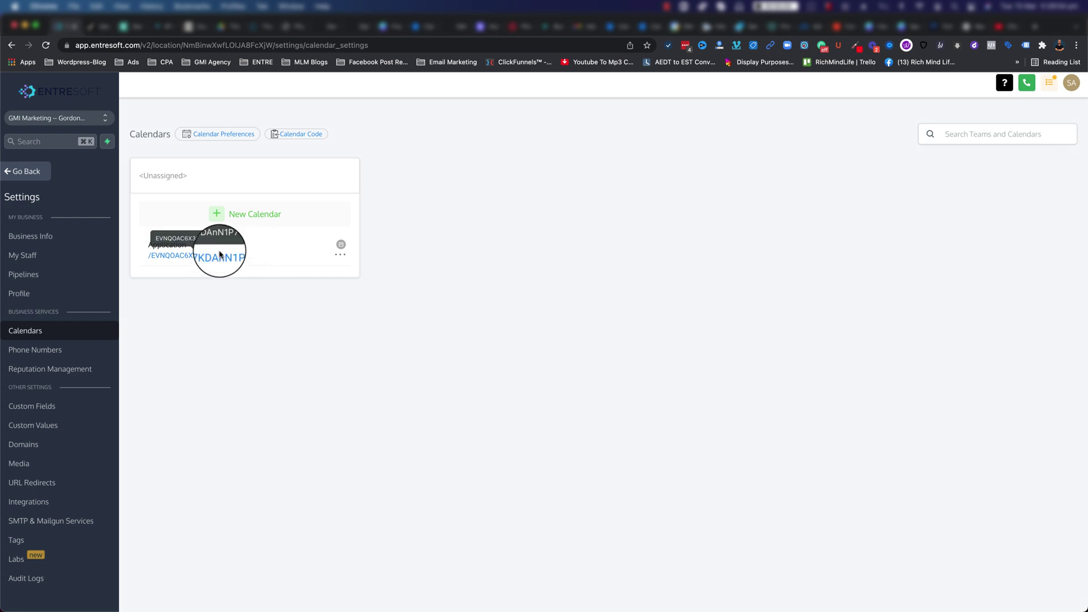
pyautogui.click(185, 253)
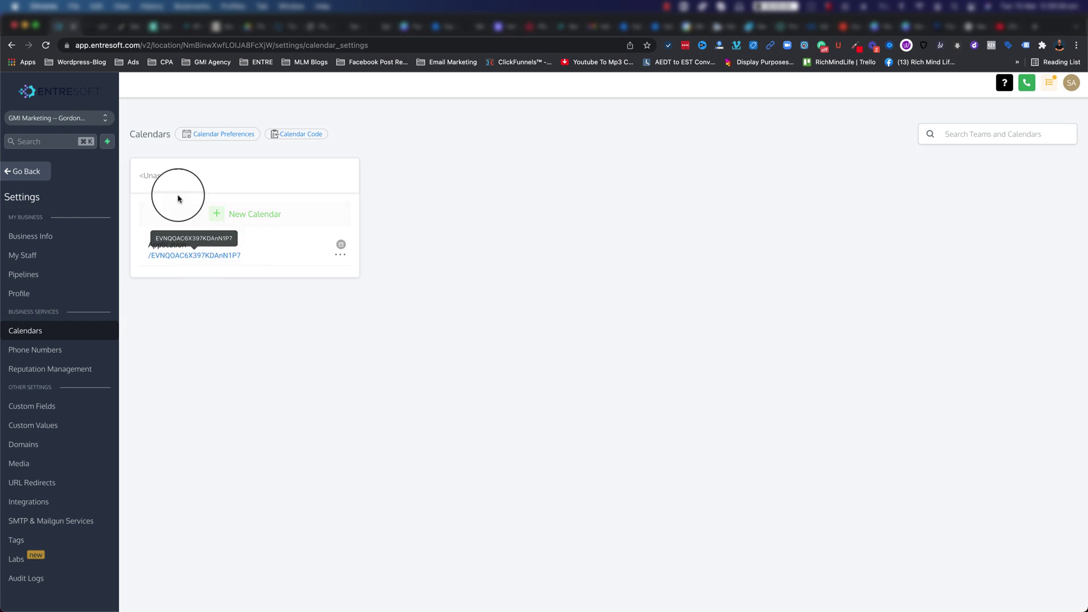
pyautogui.click(99, 29)
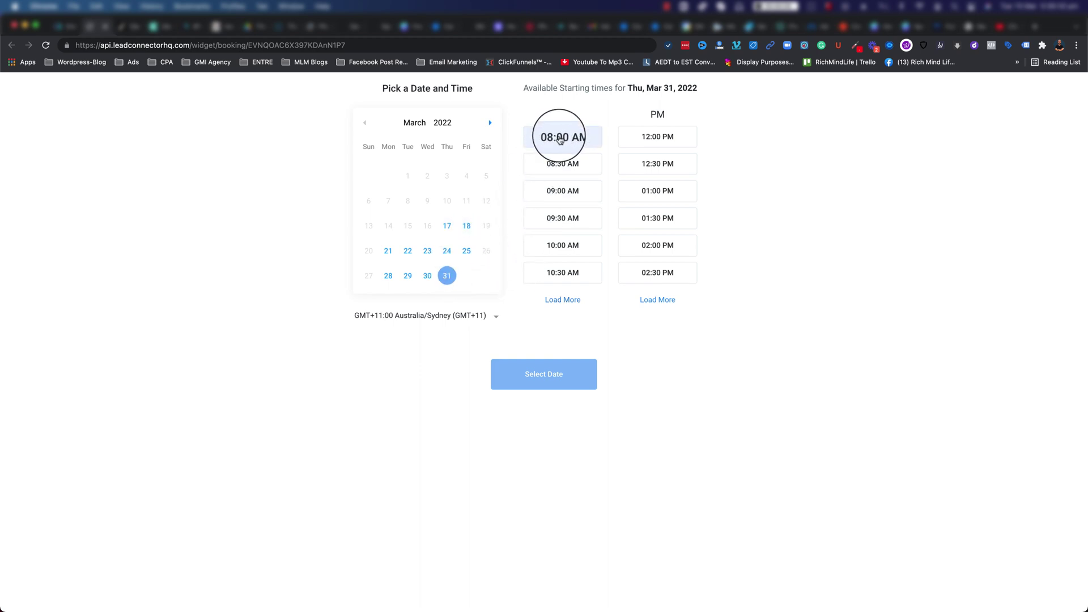
# Step: Book a test 08:00 AM appointment for Mar 17, 2022, then return to EntreSoft
pyautogui.click(560, 139)
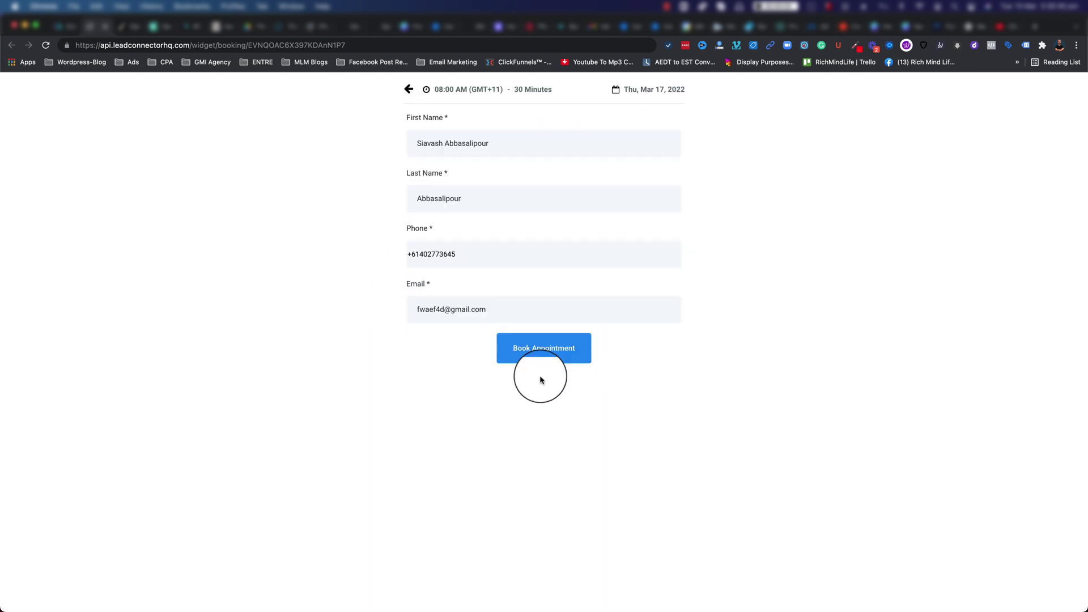
pyautogui.moveTo(443, 254); pyautogui.dragTo(498, 253)
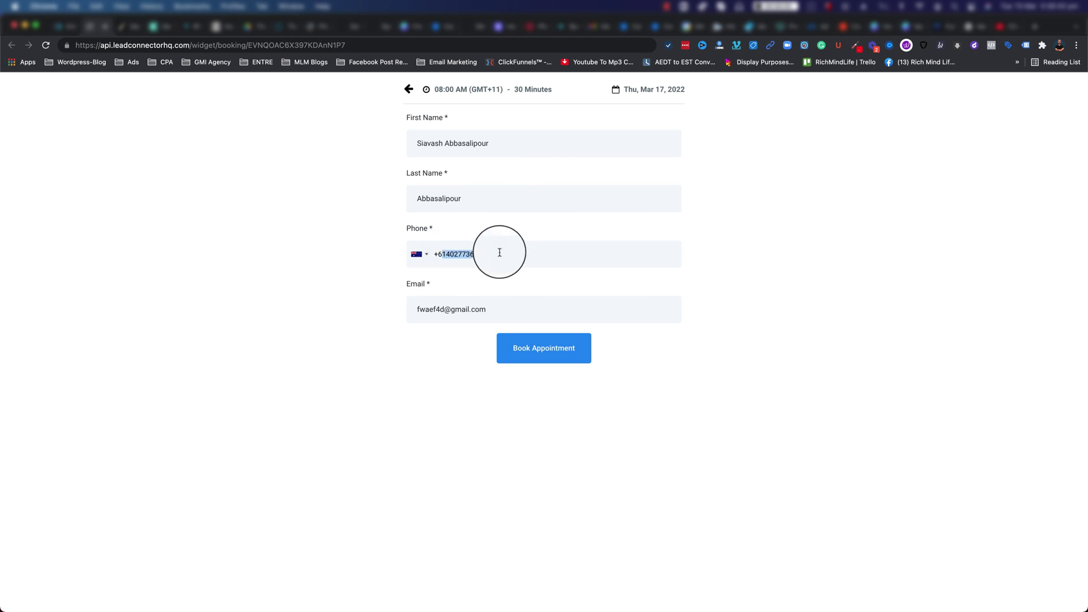
pyautogui.click(441, 309)
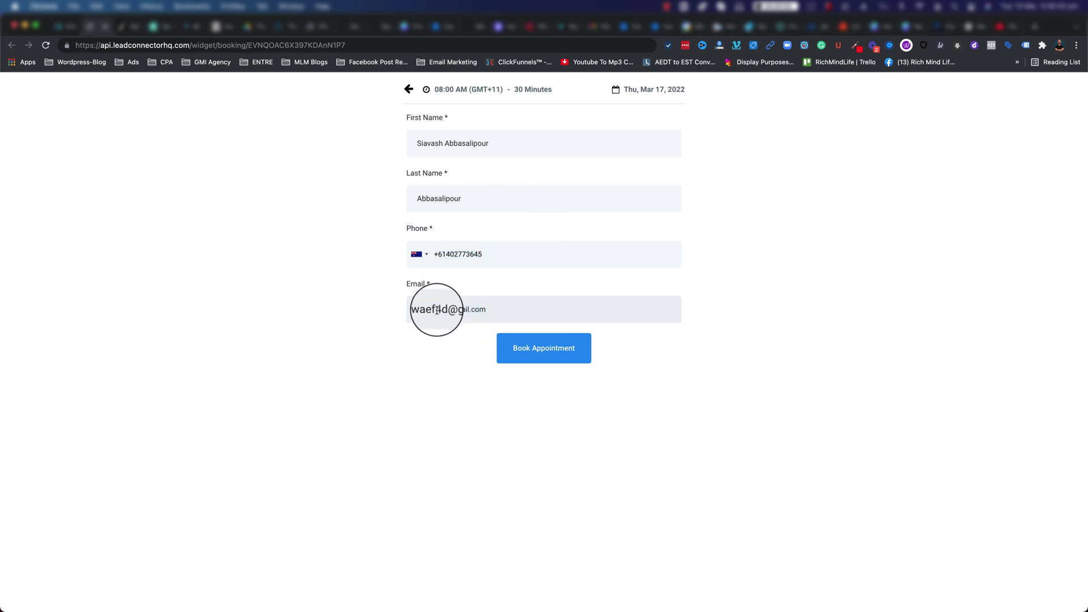
pyautogui.click(542, 344)
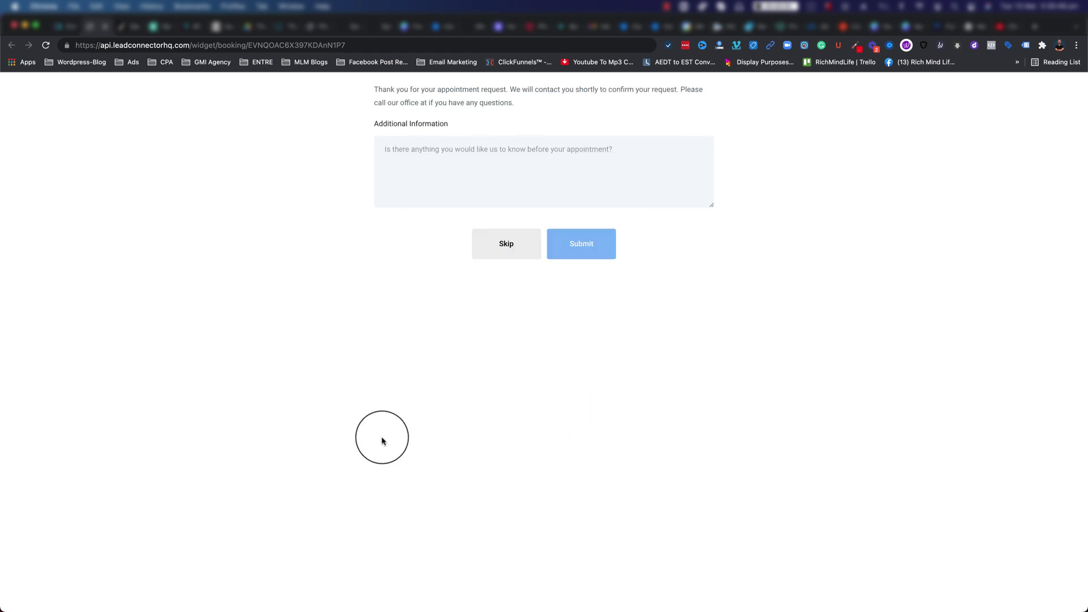
pyautogui.click(385, 152)
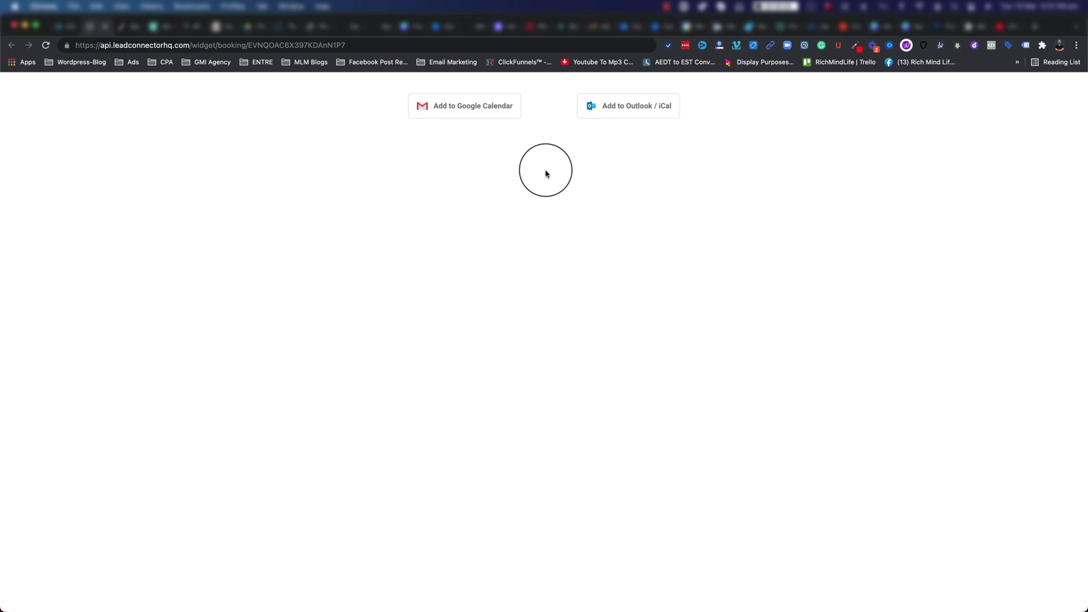
pyautogui.click(72, 26)
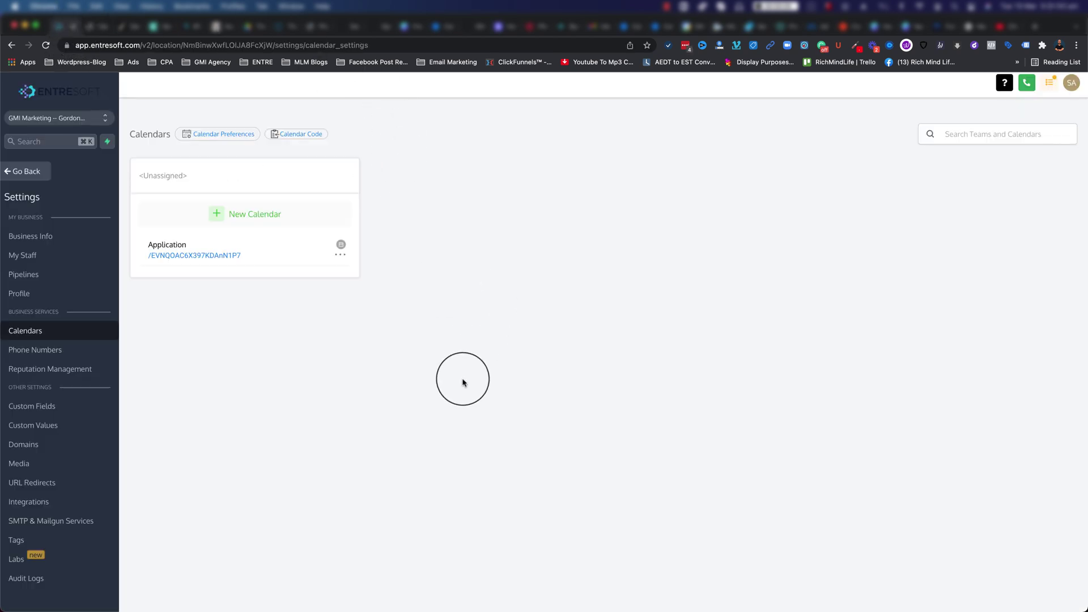